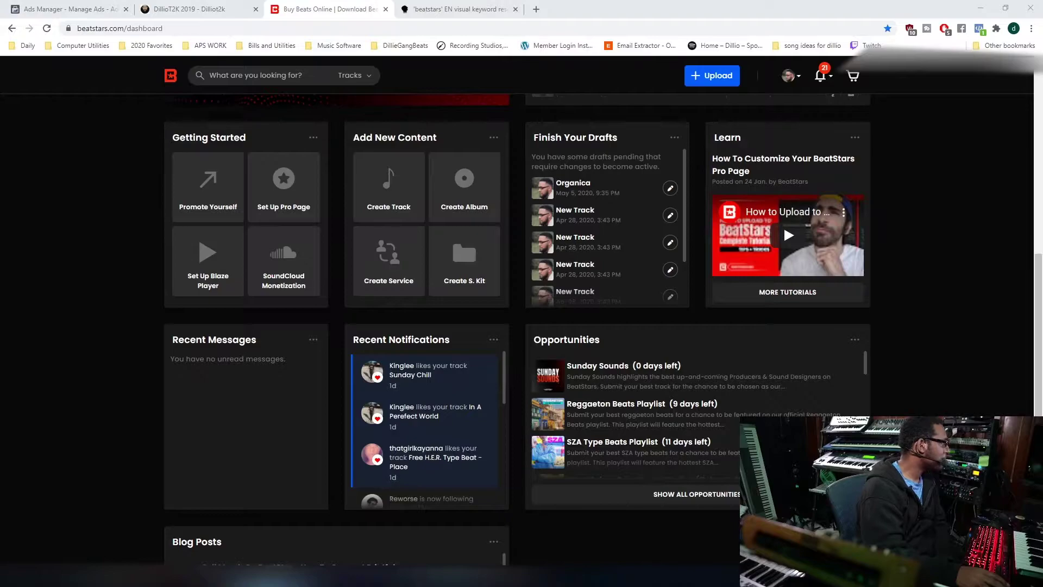
# Close the keyword research tab and switch to the dilliot2k.com site
pyautogui.scroll(1, 145, 280)
pyautogui.scroll(5, 144, 279)
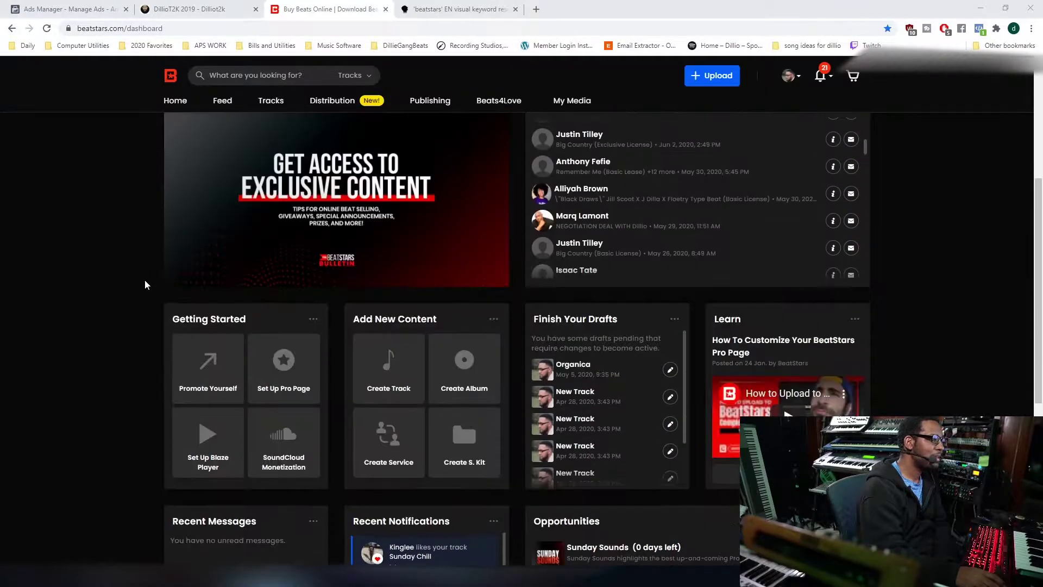
pyautogui.scroll(-1, 37, 273)
pyautogui.scroll(-2, 36, 273)
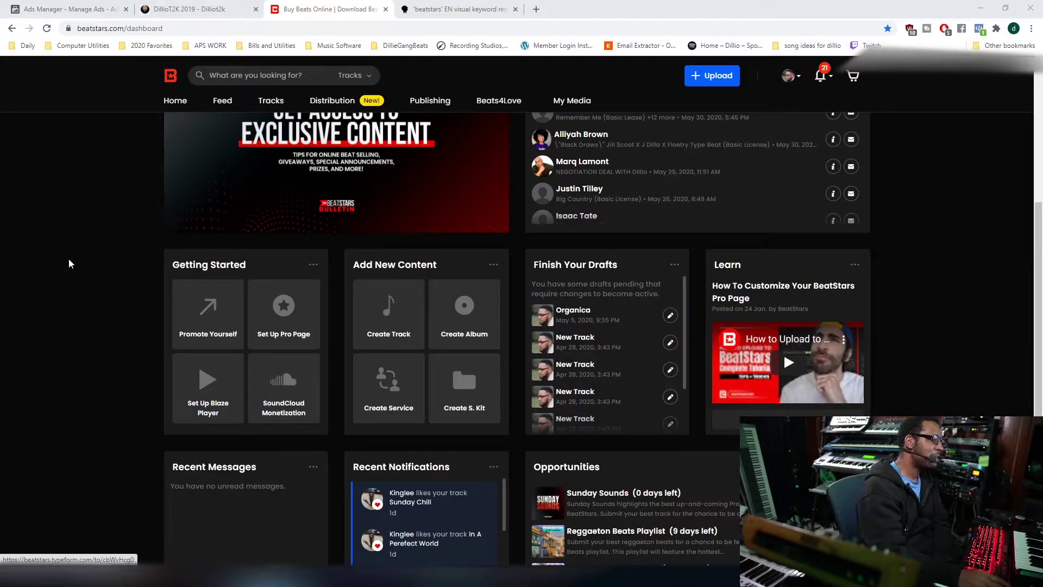
pyautogui.scroll(1, 141, 238)
pyautogui.scroll(-3, 141, 238)
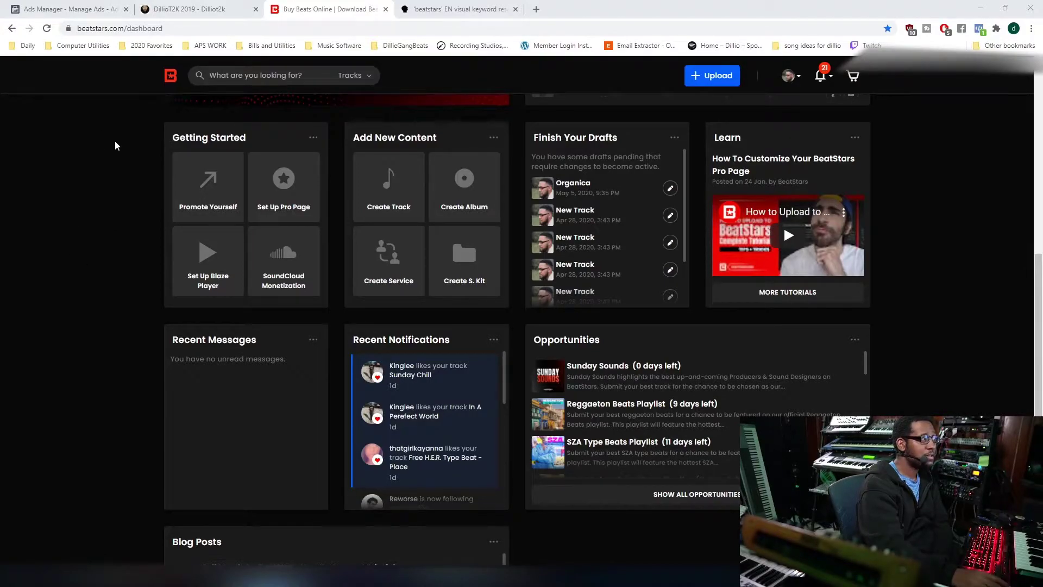
pyautogui.click(515, 9)
pyautogui.click(228, 8)
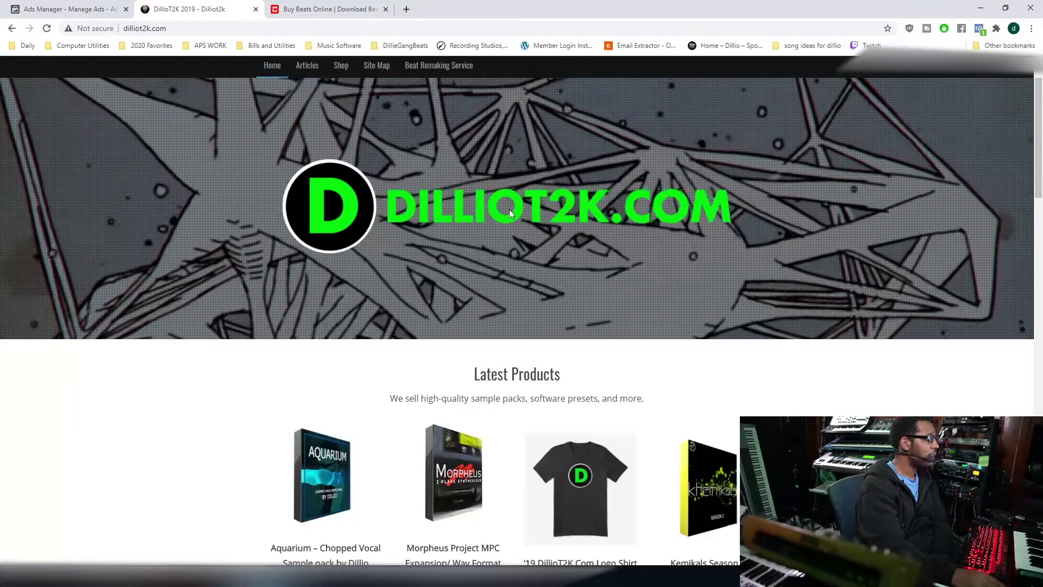
# Scroll down to the Instant Beat Store and preview one of its beats
pyautogui.scroll(-2, 422, 225)
pyautogui.scroll(-7, 422, 229)
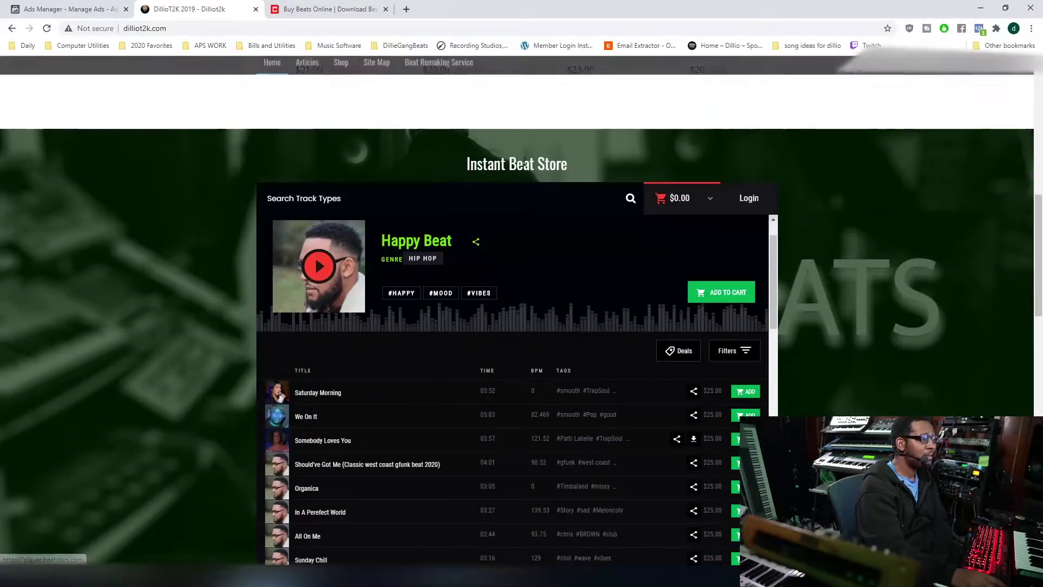
pyautogui.scroll(-6, 503, 308)
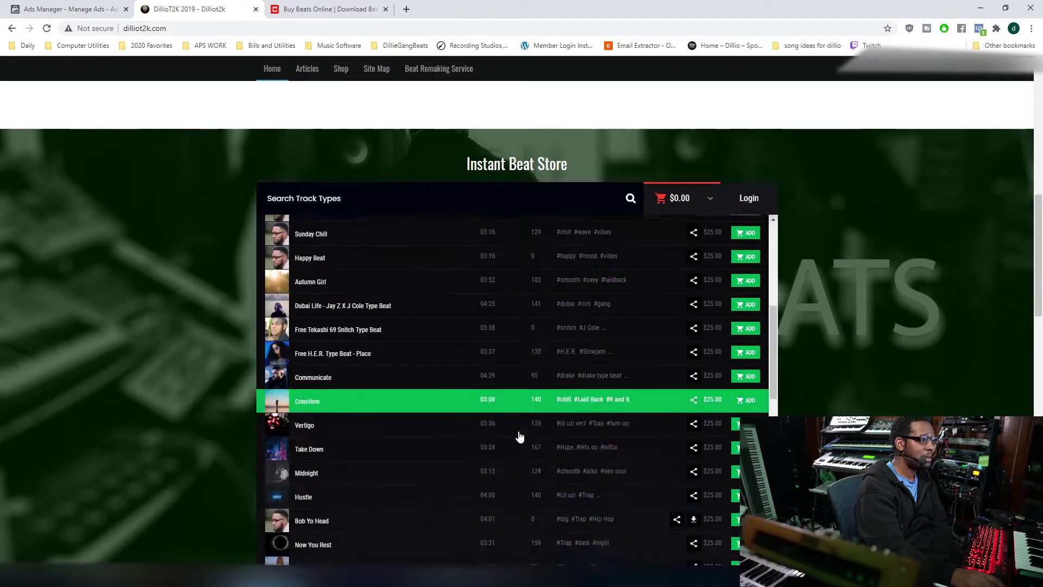
pyautogui.scroll(3, 502, 448)
pyautogui.click(497, 432)
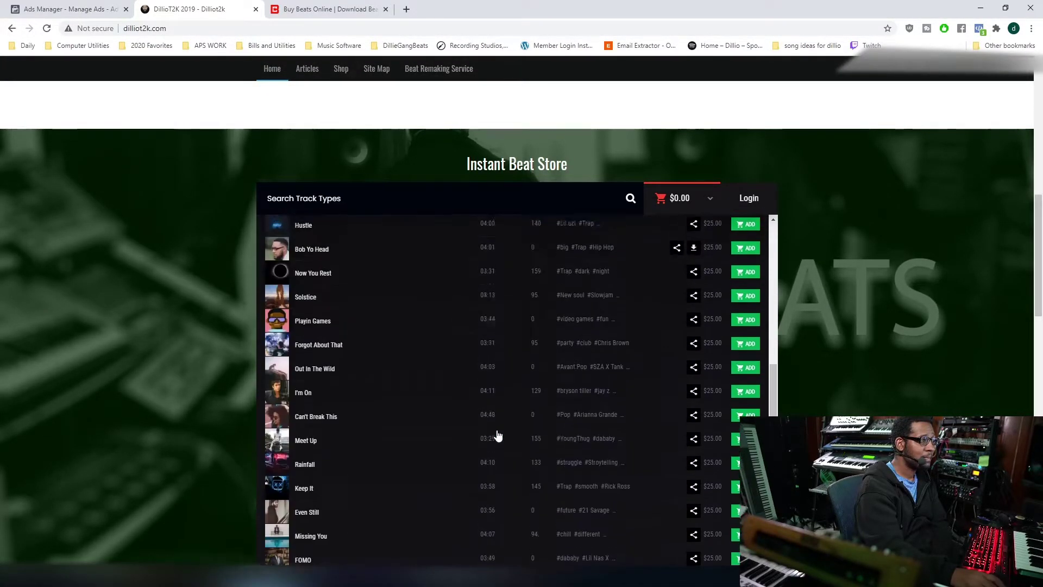
pyautogui.scroll(5, 497, 430)
pyautogui.scroll(6, 500, 423)
# Look over the beat list, then bring up the Facebook Ads Manager Spotify-follower campaigns
pyautogui.scroll(-8, 430, 421)
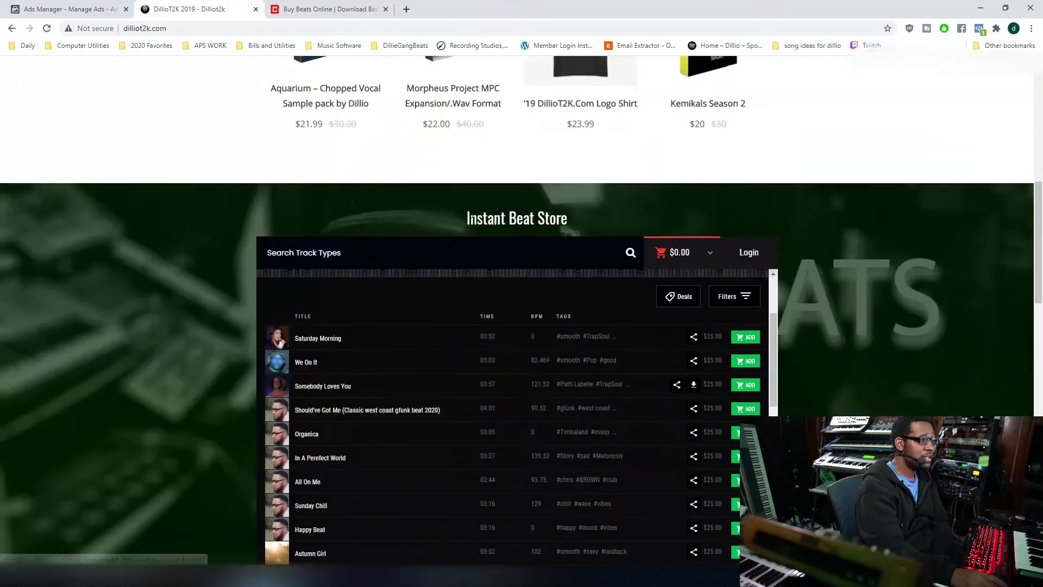
pyautogui.scroll(-5, 251, 334)
pyautogui.scroll(6, 391, 313)
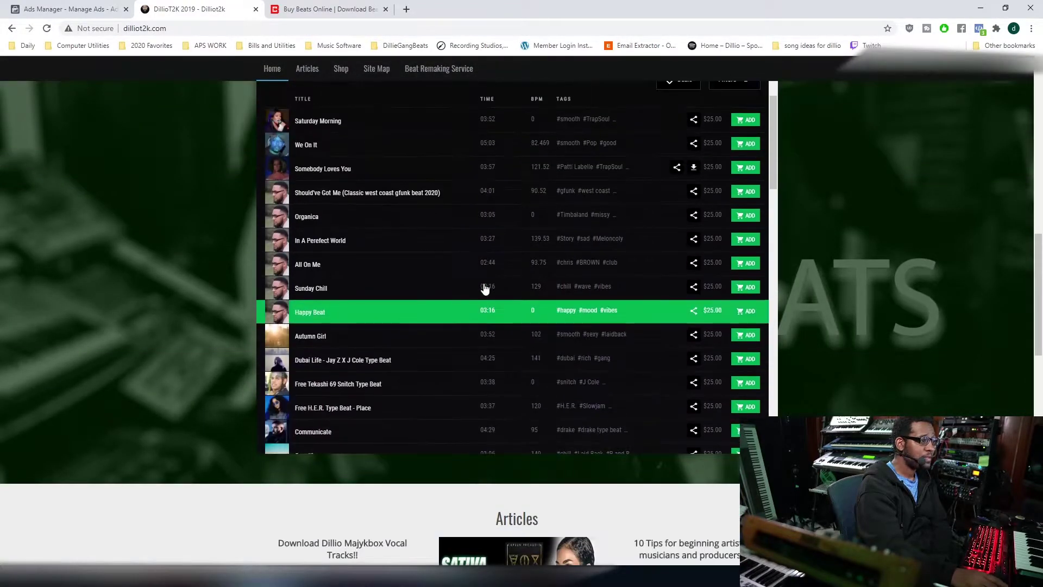
pyautogui.scroll(5, 517, 296)
pyautogui.scroll(-5, 503, 373)
pyautogui.scroll(-3, 514, 400)
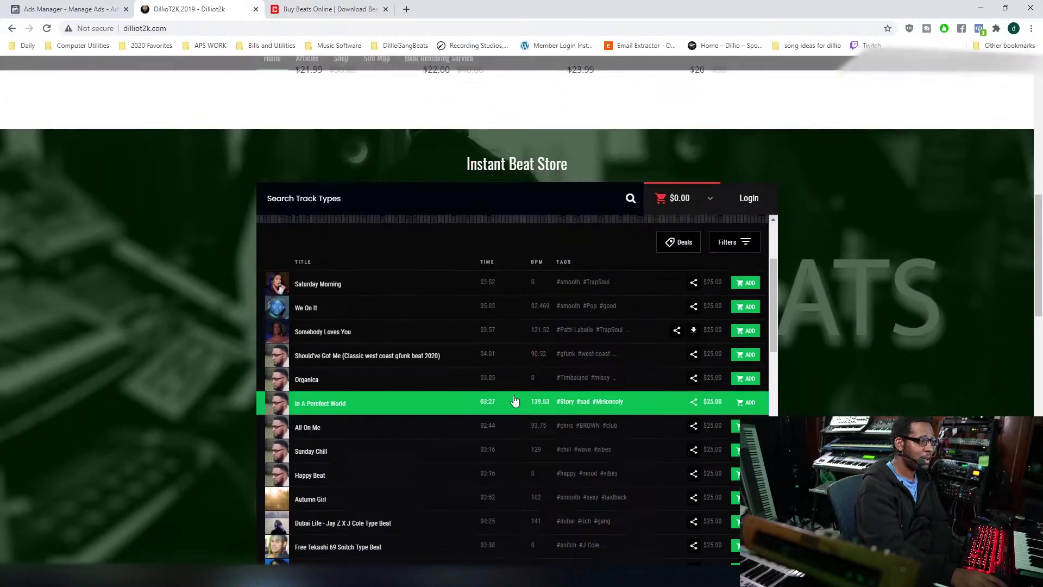
pyautogui.click(326, 9)
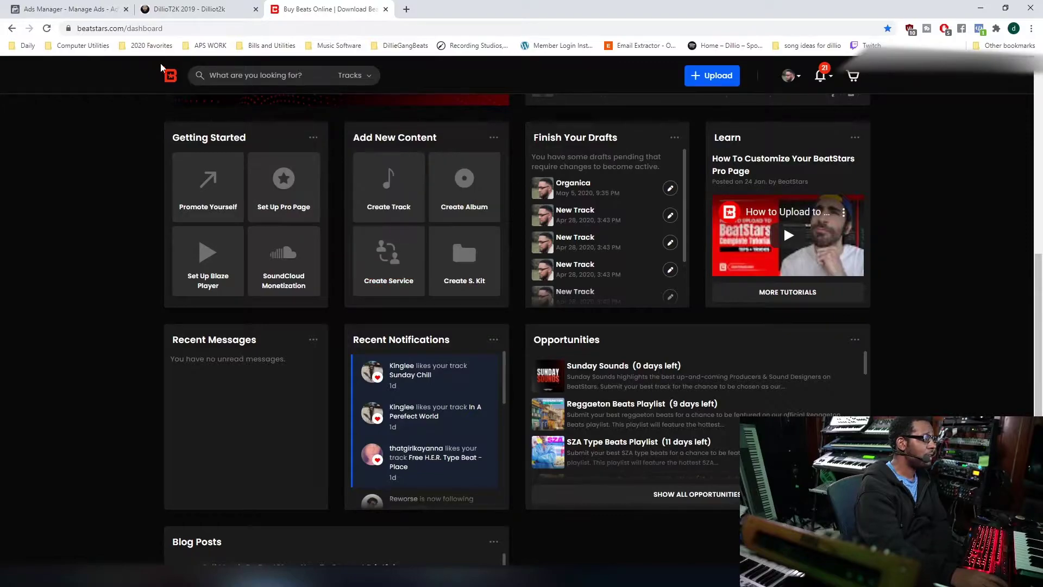
pyautogui.click(95, 10)
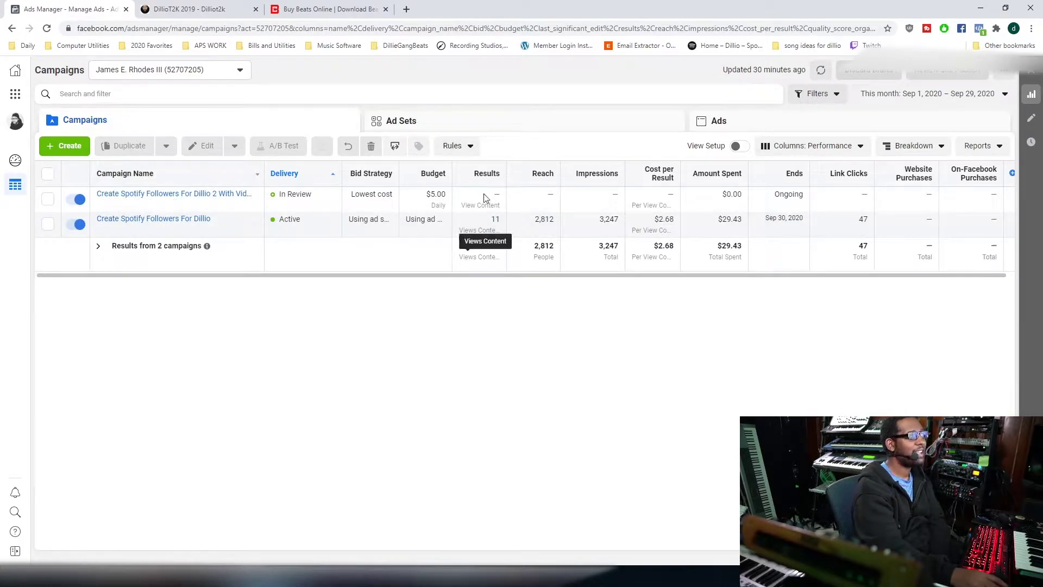
# Leave Ads Manager for the BeatStars dashboard tab, passing through the DillioT2K tab
pyautogui.click(205, 9)
pyautogui.click(326, 9)
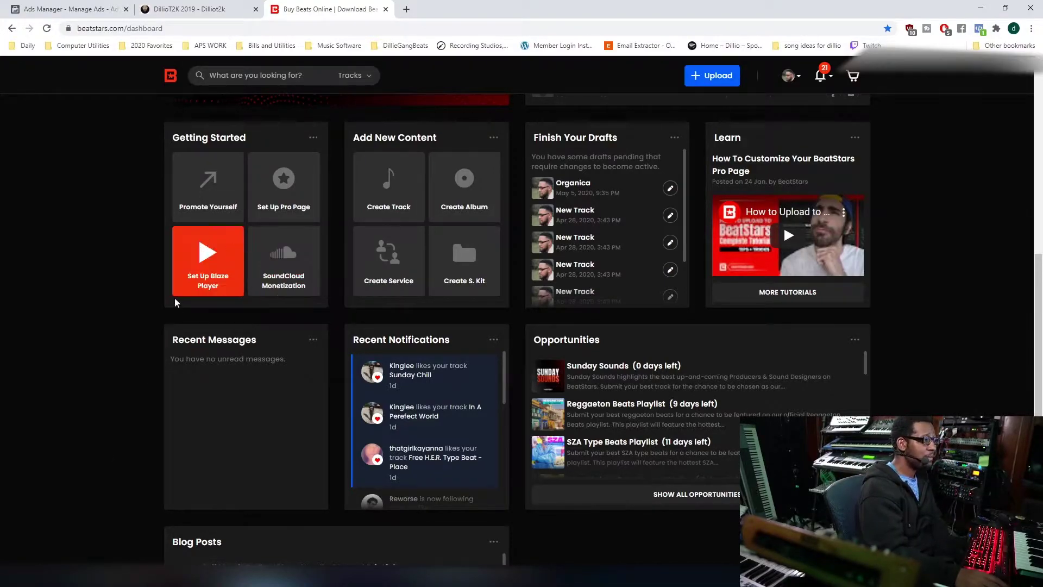
# Return to the dashboard overview and open Set Up Blaze Player under Getting Started
pyautogui.scroll(8, 380, 354)
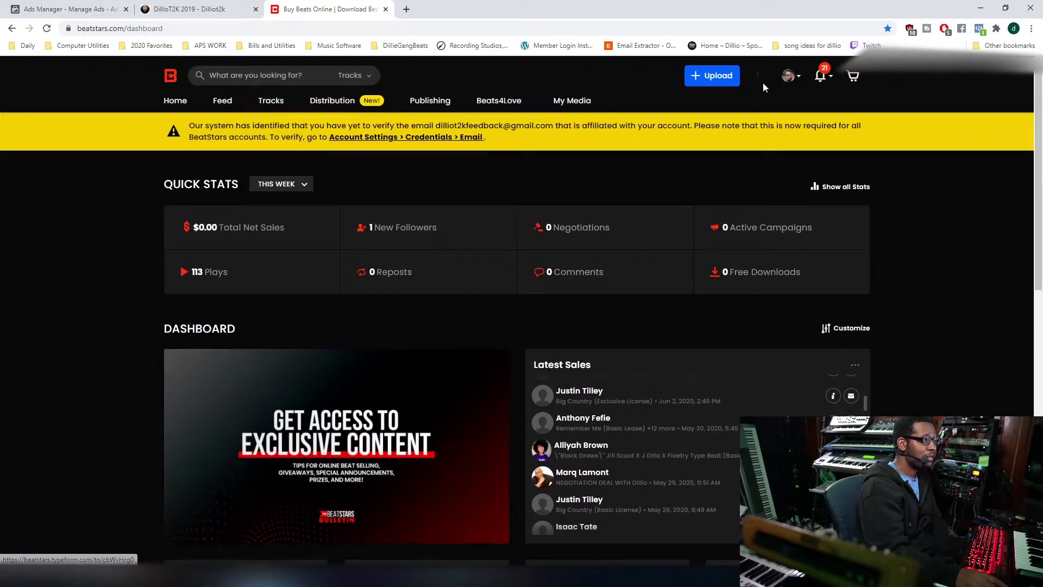
pyautogui.moveTo(579, 111)
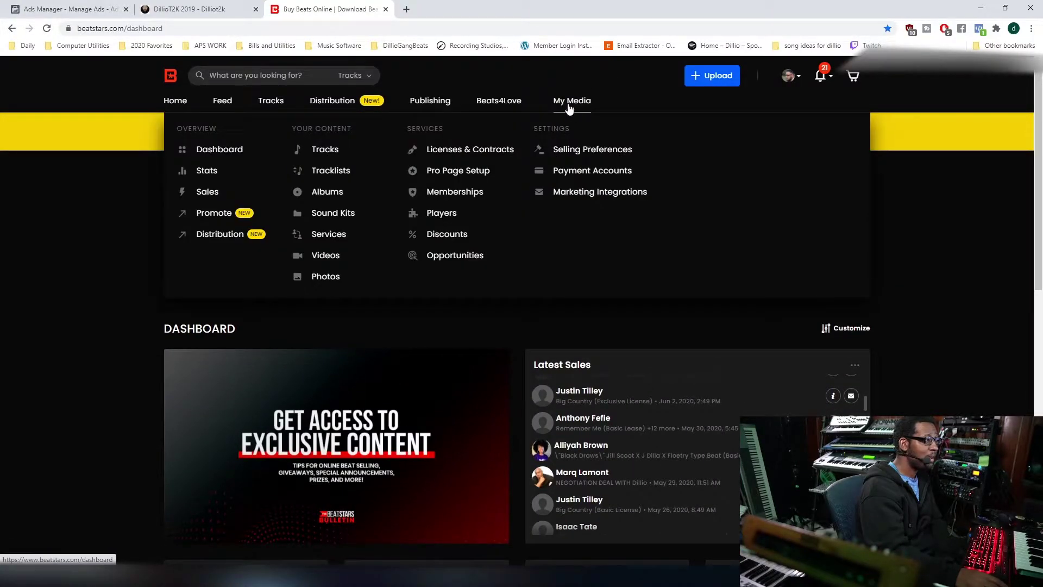
pyautogui.click(243, 153)
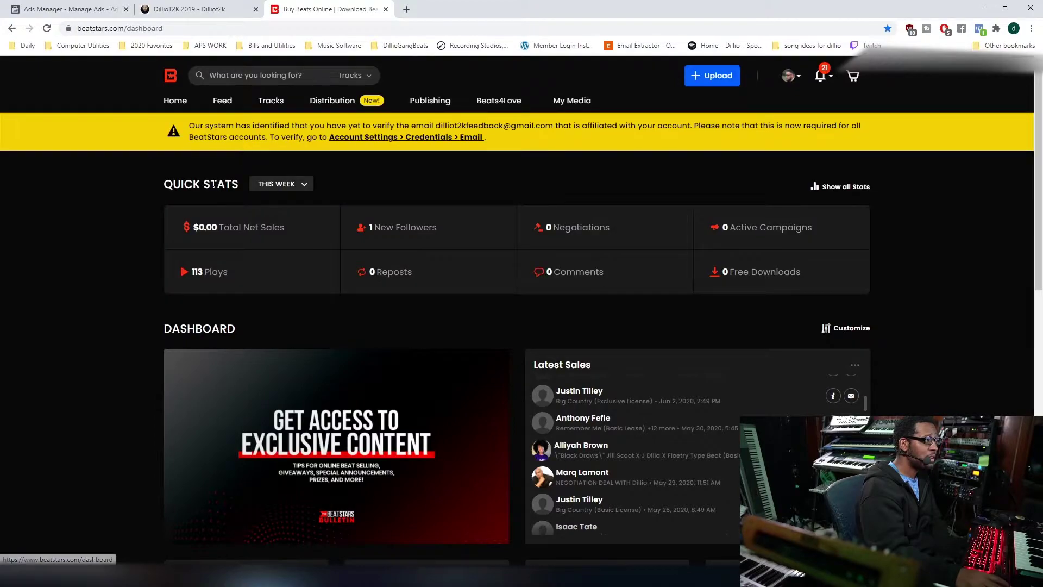
pyautogui.scroll(-4, 95, 318)
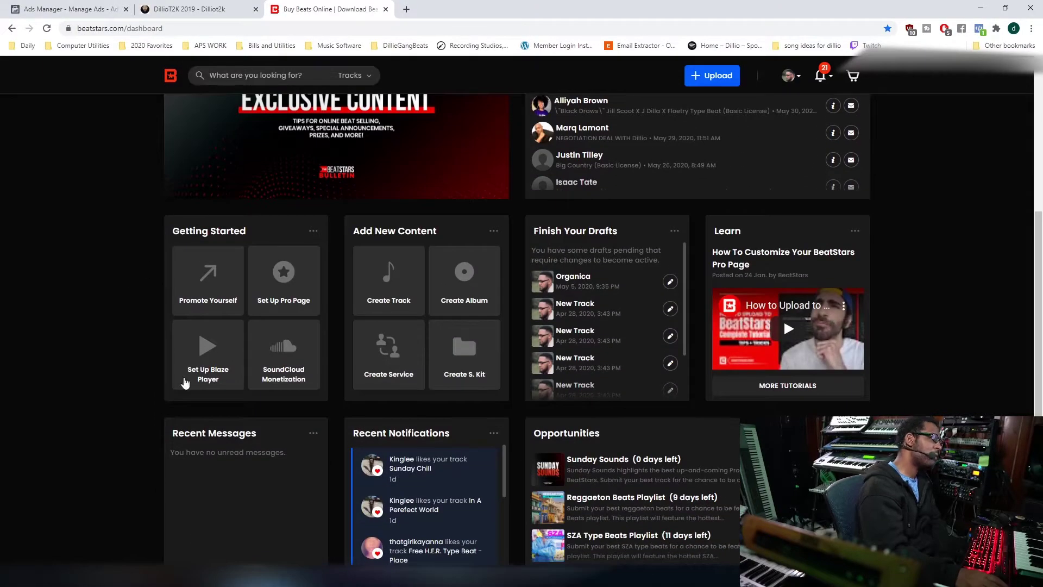
pyautogui.scroll(-5, 528, 356)
pyautogui.scroll(-4, 949, 303)
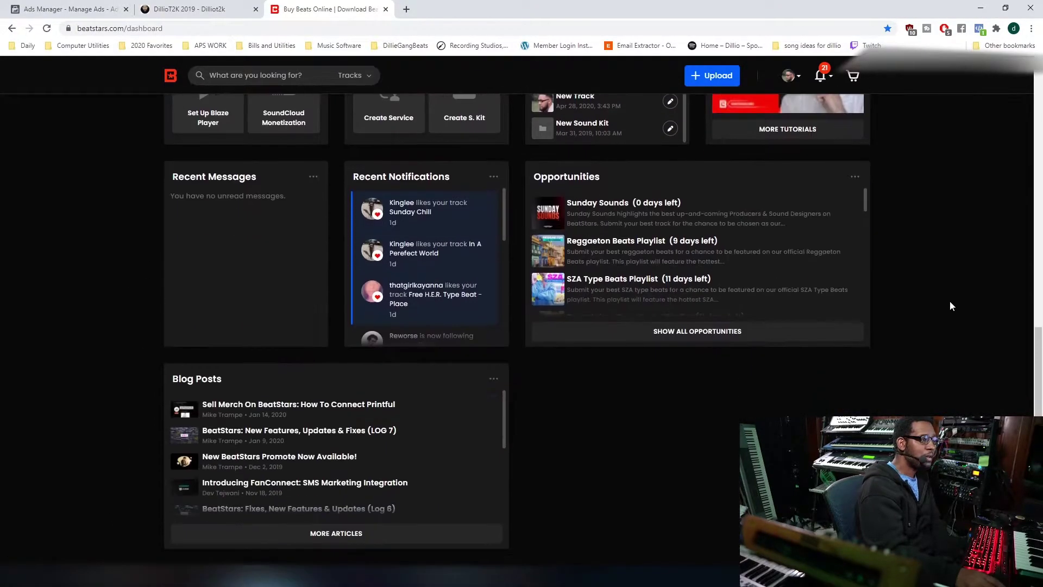
pyautogui.scroll(5, 949, 303)
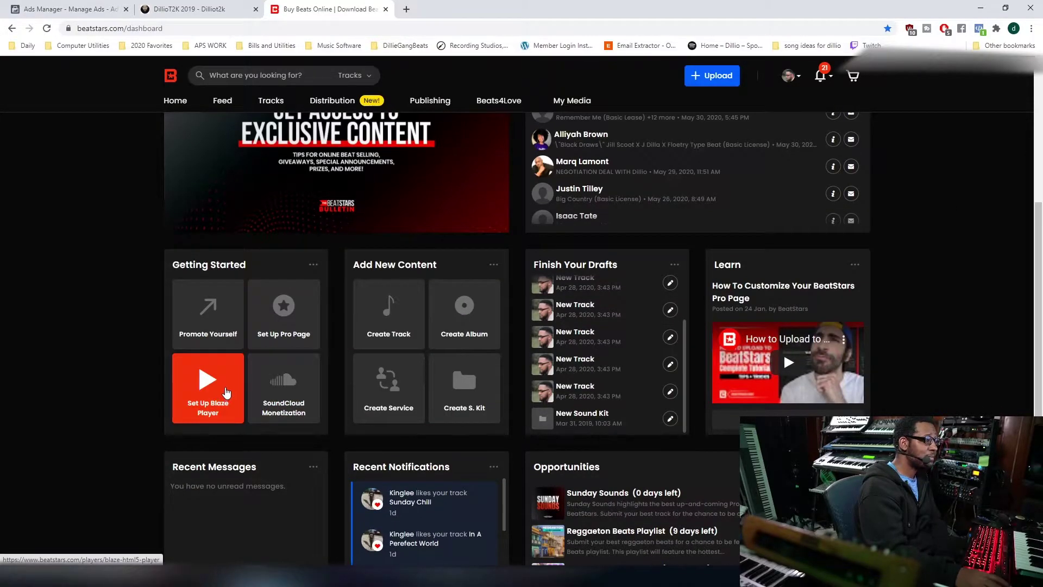
pyautogui.click(226, 392)
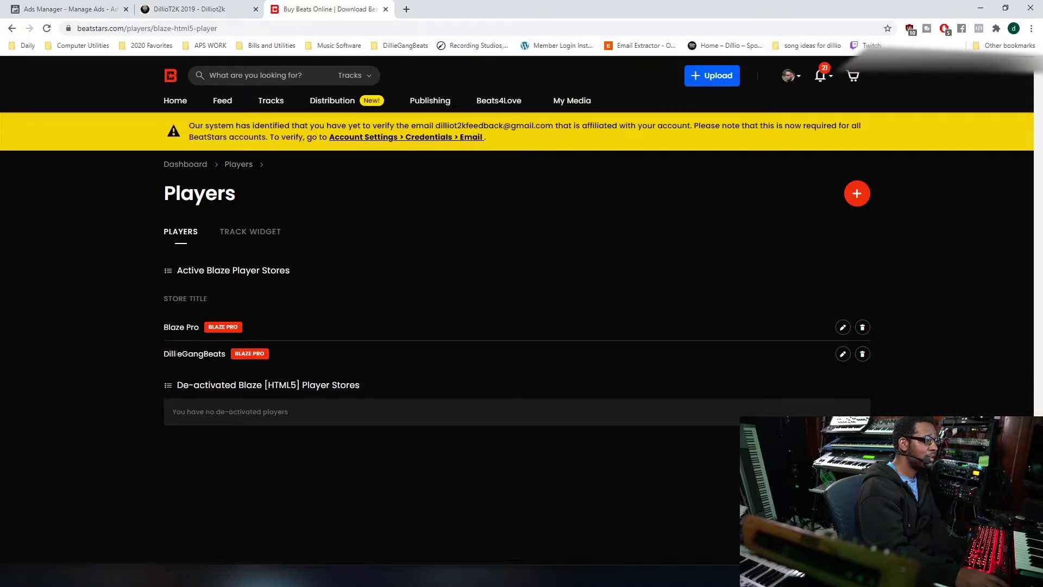
# Open the DillieGangBeats store page, glance at the track widget generator, and return to the list
pyautogui.click(843, 355)
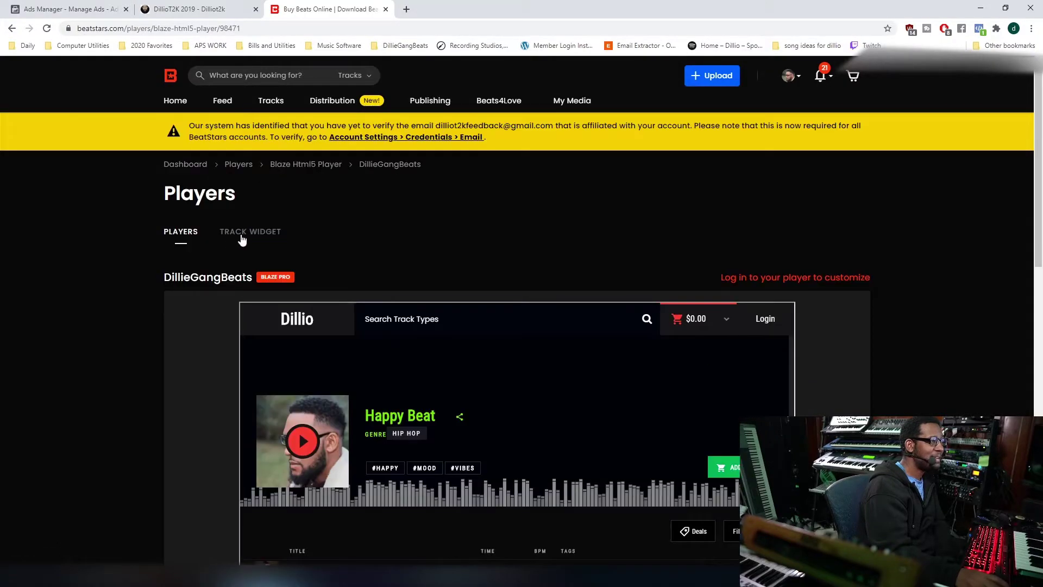
pyautogui.click(258, 232)
pyautogui.click(171, 231)
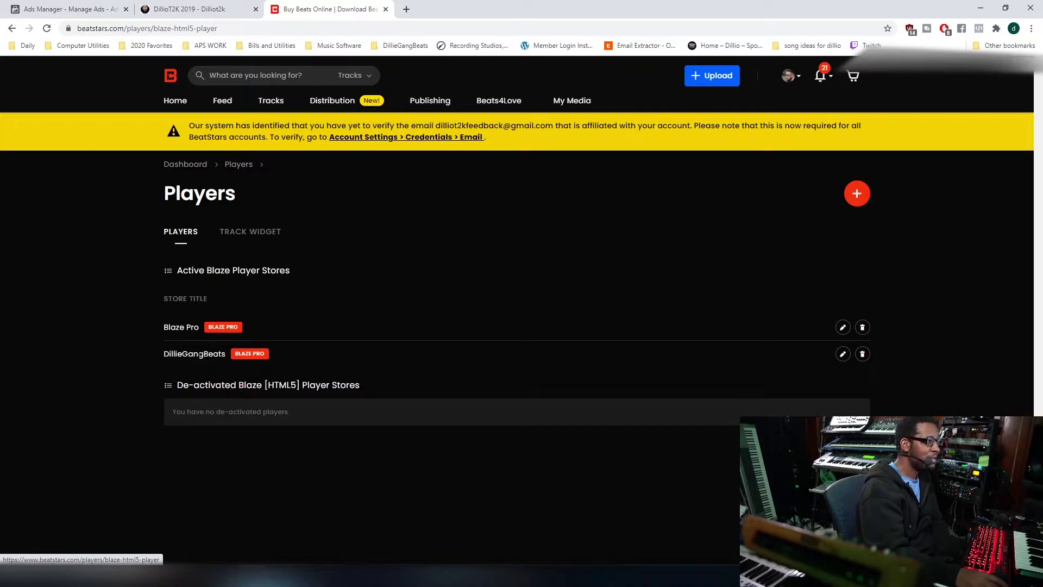
pyautogui.moveTo(164, 354); pyautogui.dragTo(266, 353)
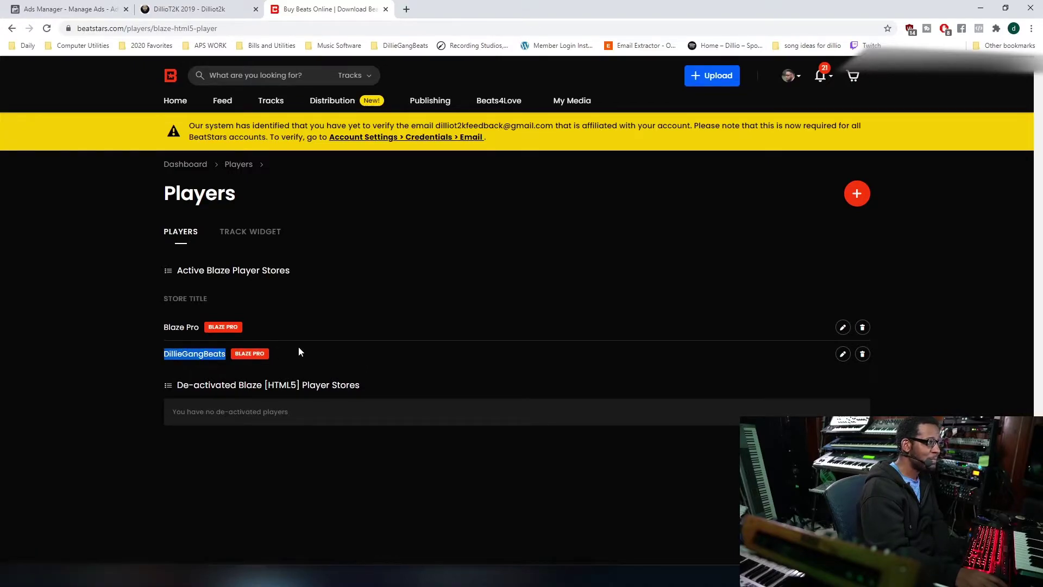
# Reopen DillieGangBeats and scroll to its embed code, 1024×800 size and Facebook Pixel ID
pyautogui.click(843, 356)
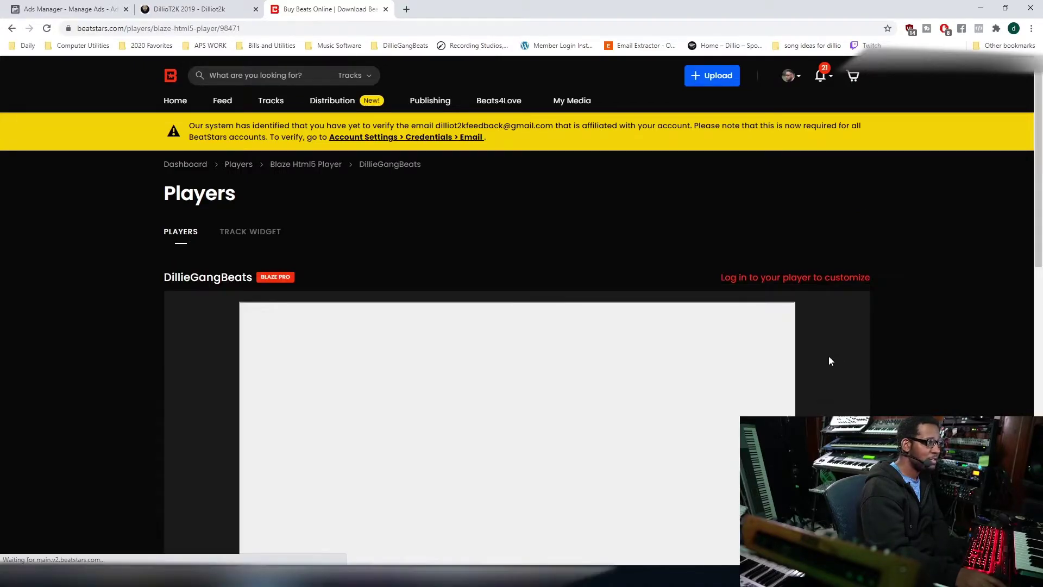
pyautogui.scroll(-6, 918, 315)
pyautogui.scroll(-4, 918, 315)
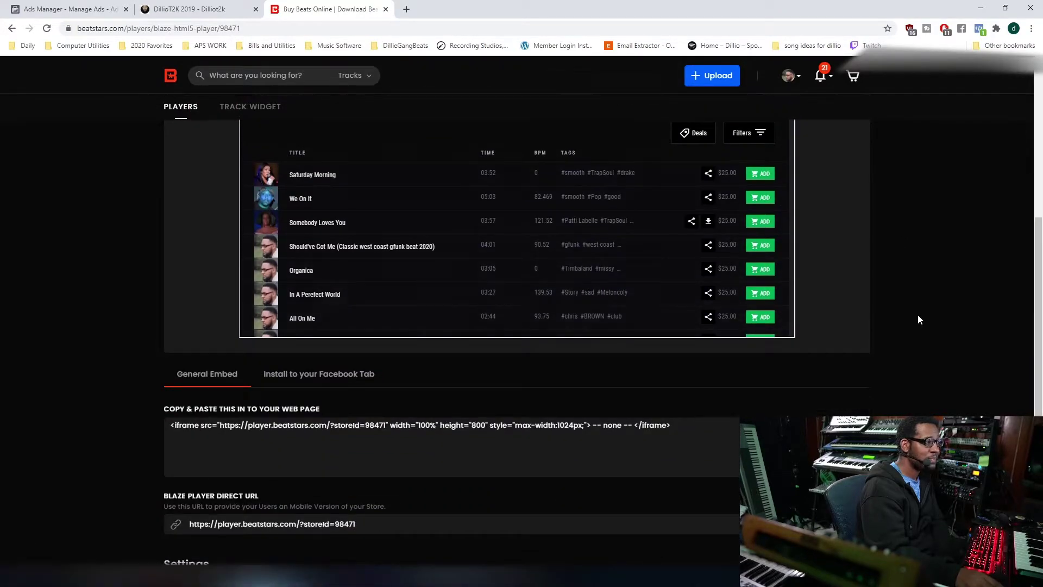
pyautogui.scroll(4, 514, 242)
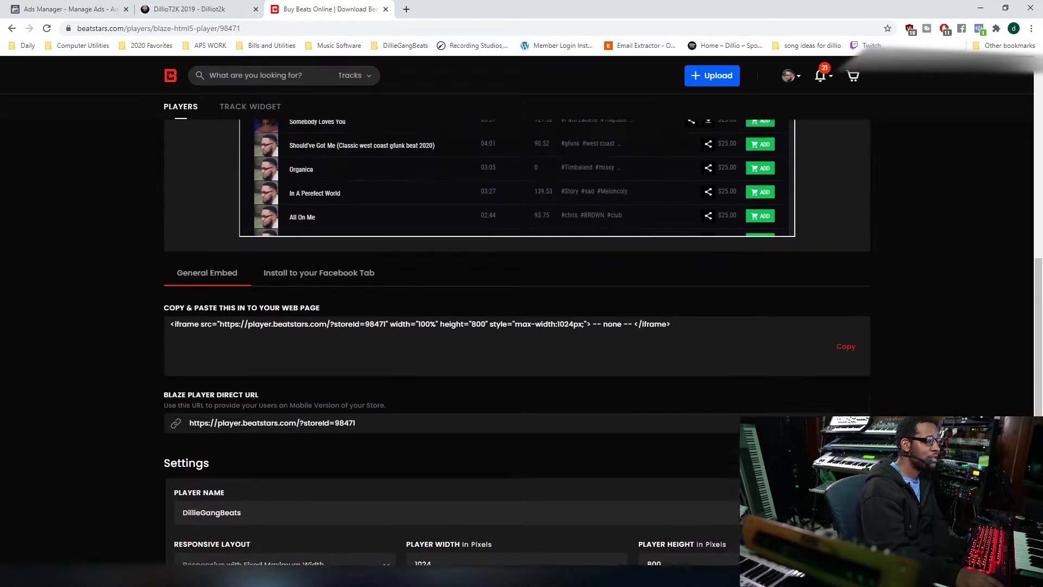
pyautogui.scroll(-3, 514, 243)
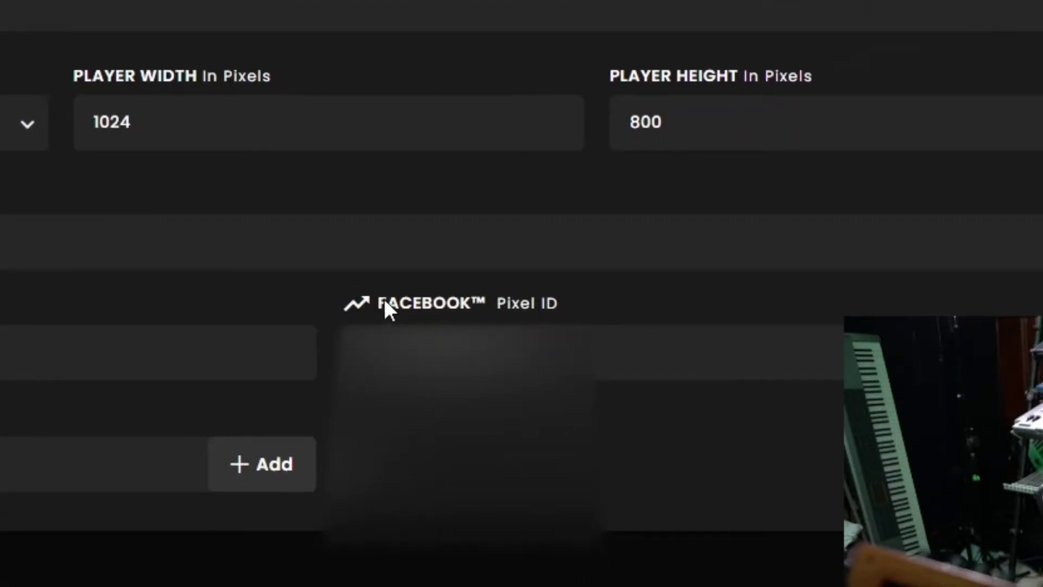
pyautogui.moveTo(379, 300); pyautogui.dragTo(571, 303)
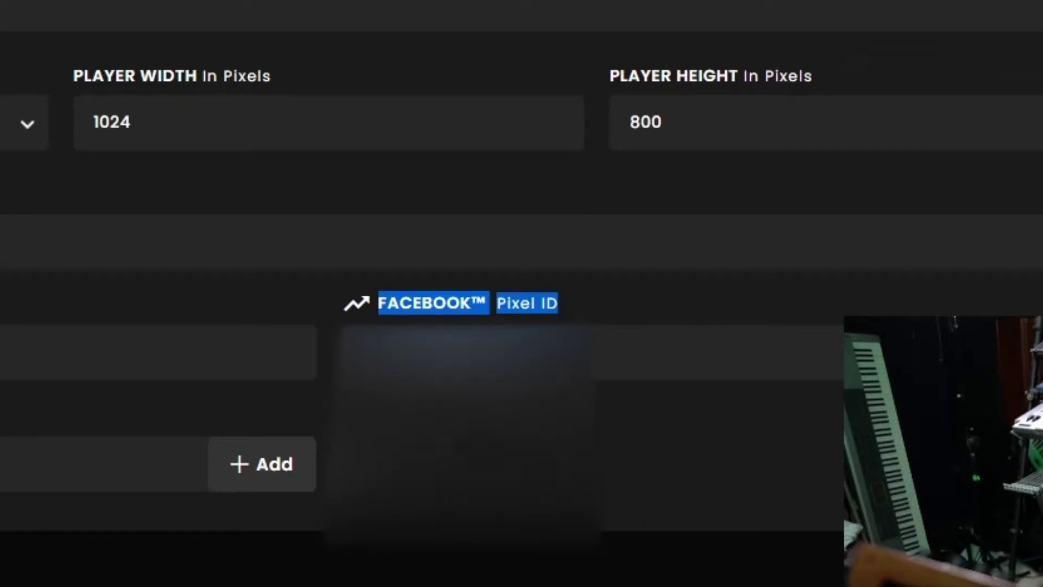
pyautogui.scroll(10, 422, 293)
pyautogui.scroll(-10, 422, 294)
pyautogui.scroll(5, 461, 184)
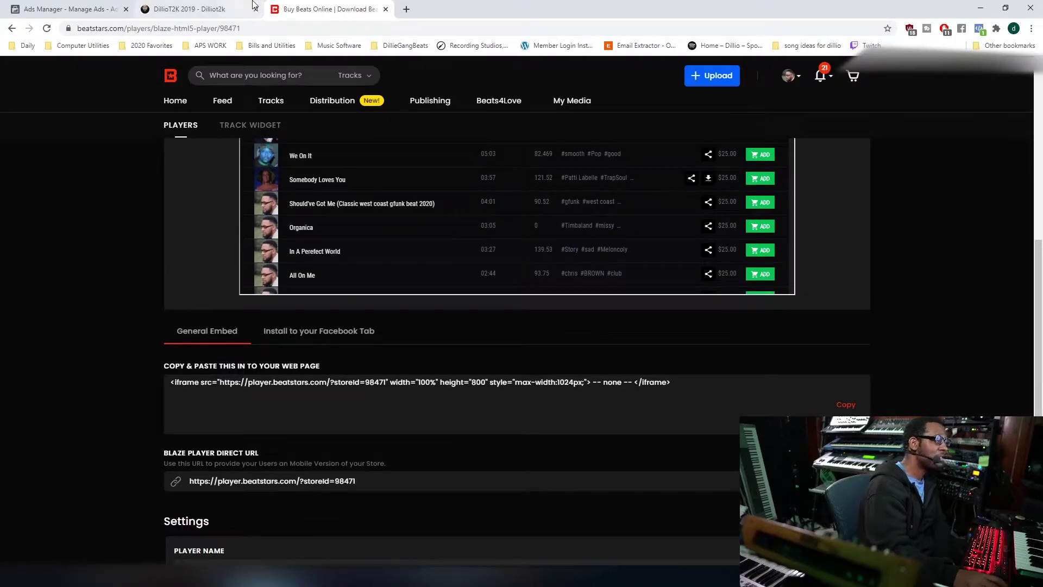
pyautogui.click(254, 4)
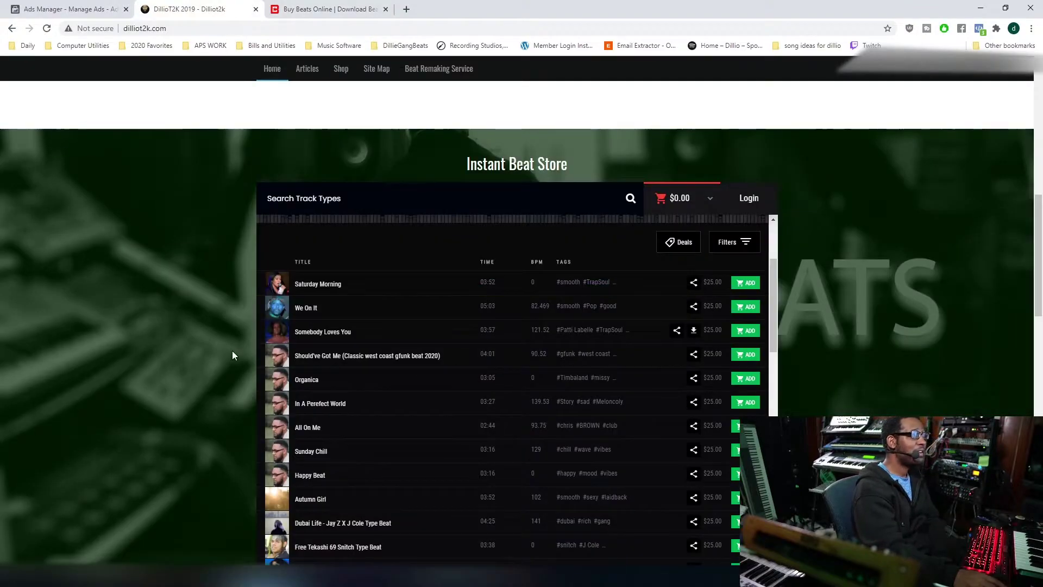
# Switch back to the BeatStars player page and go back to the dashboard
pyautogui.scroll(-6, 225, 354)
pyautogui.scroll(5, 232, 326)
pyautogui.scroll(4, 232, 324)
pyautogui.scroll(-3, 231, 326)
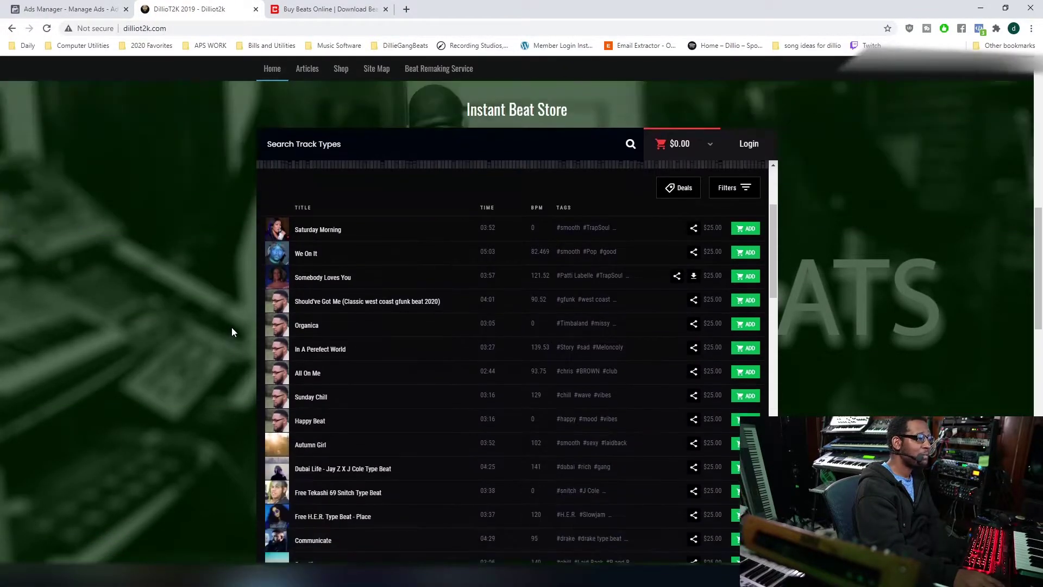
pyautogui.click(346, 9)
pyautogui.scroll(6, 409, 372)
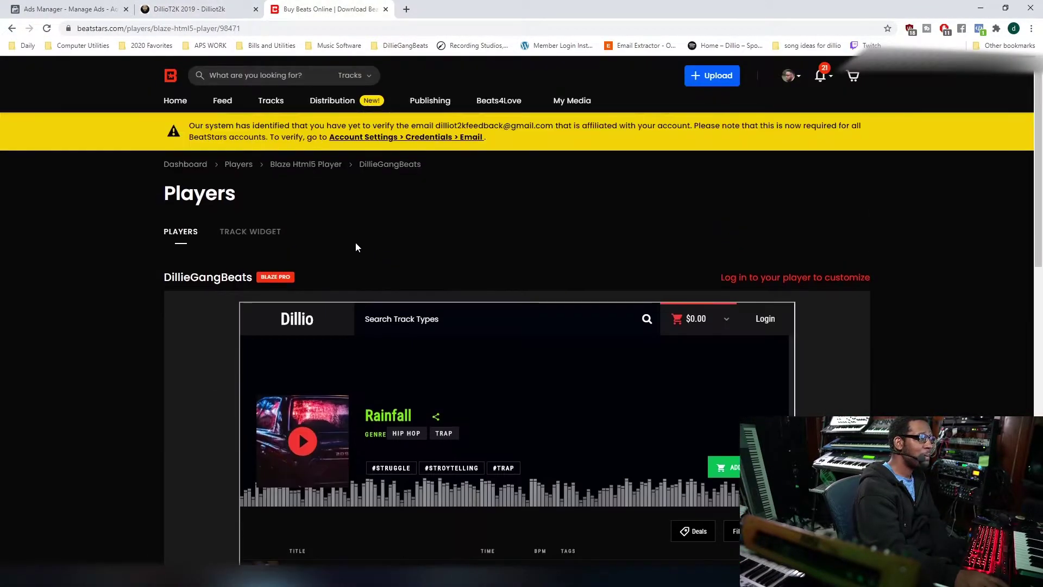
pyautogui.hotkey('alt', 'Left')
pyautogui.hotkey('alt', 'Left')
pyautogui.hotkey('alt', 'Left')
pyautogui.hotkey('alt', 'Left')
pyautogui.hotkey('alt', 'Left')
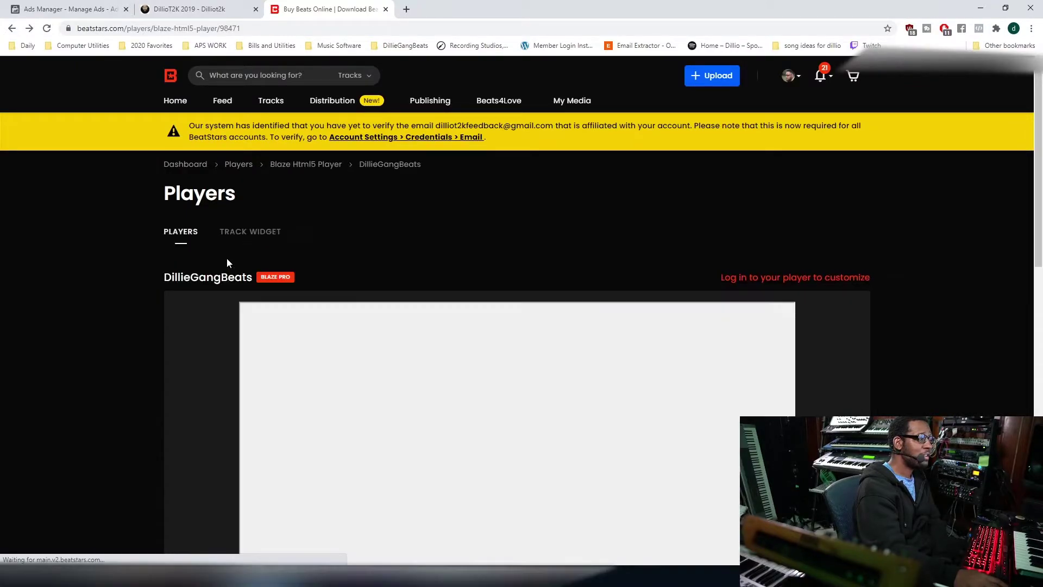
pyautogui.scroll(-4, 259, 300)
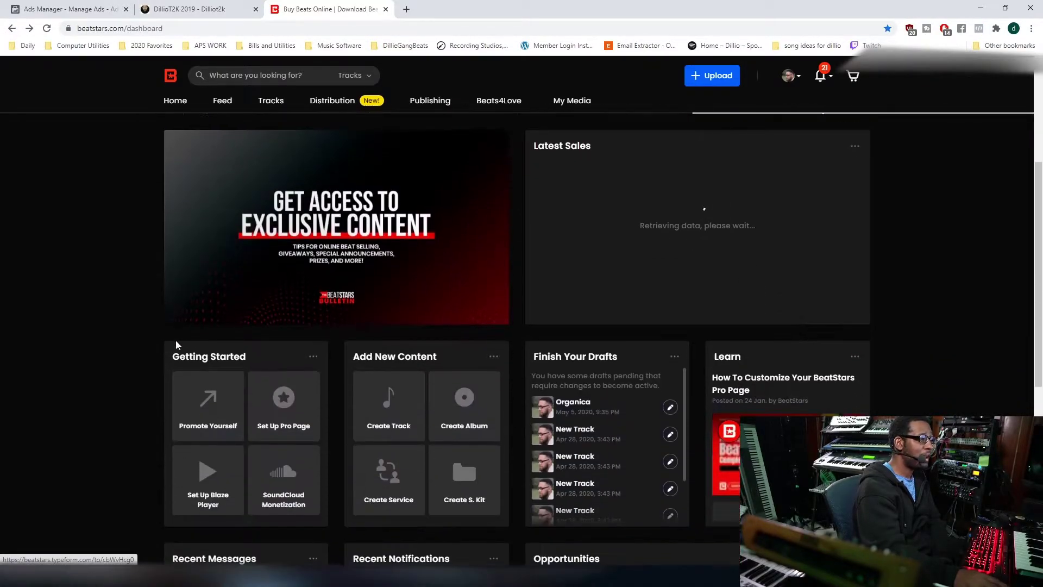
# Preview the Pro Page store at dilliot2k.beatstars.com in a new tab, then close it and go back
pyautogui.click(308, 339)
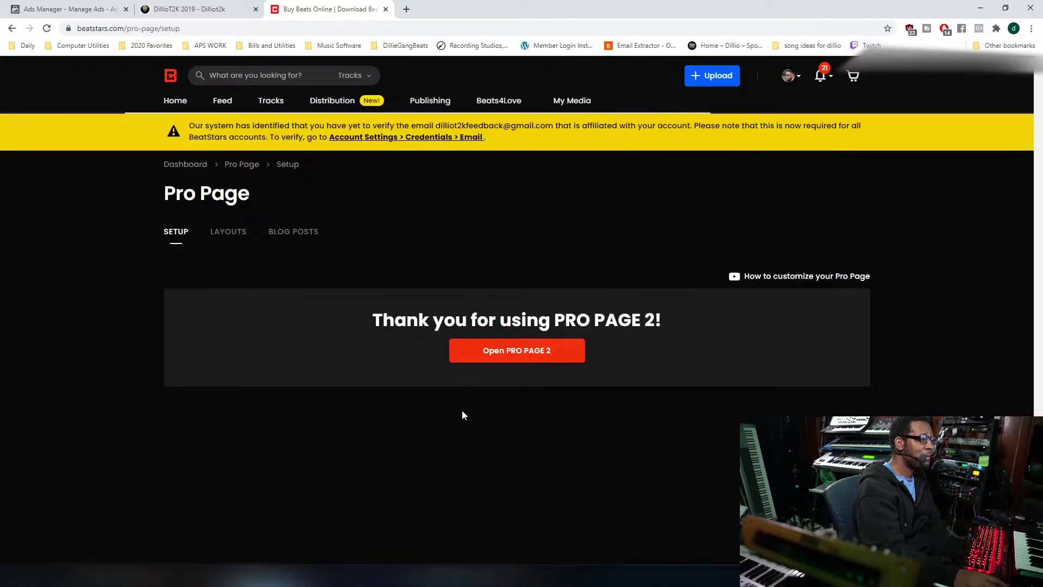
pyautogui.click(542, 353)
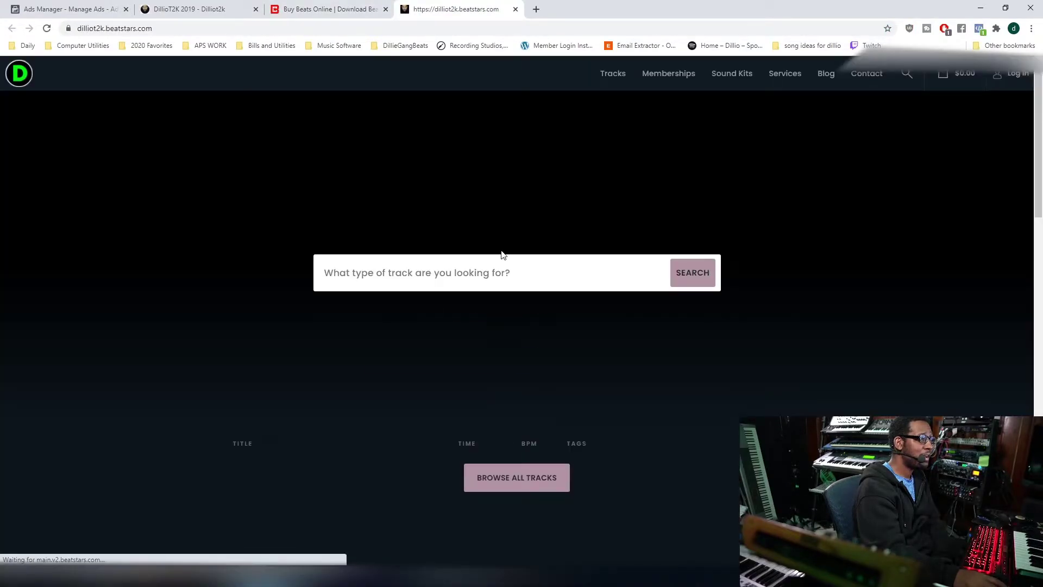
pyautogui.scroll(-9, 220, 278)
pyautogui.scroll(7, 228, 293)
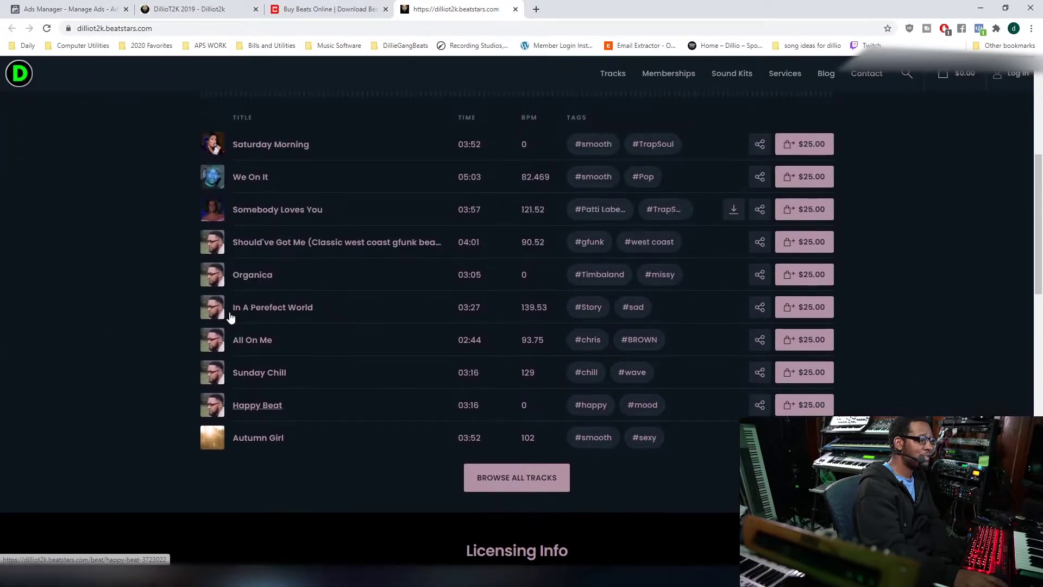
pyautogui.scroll(-3, 235, 308)
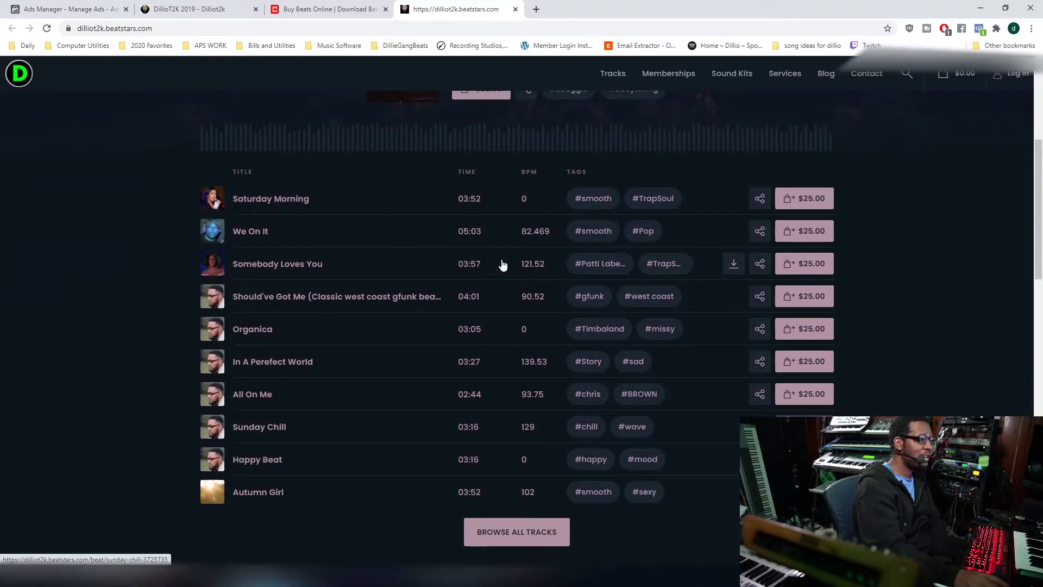
pyautogui.click(515, 8)
pyautogui.hotkey('alt', 'Left')
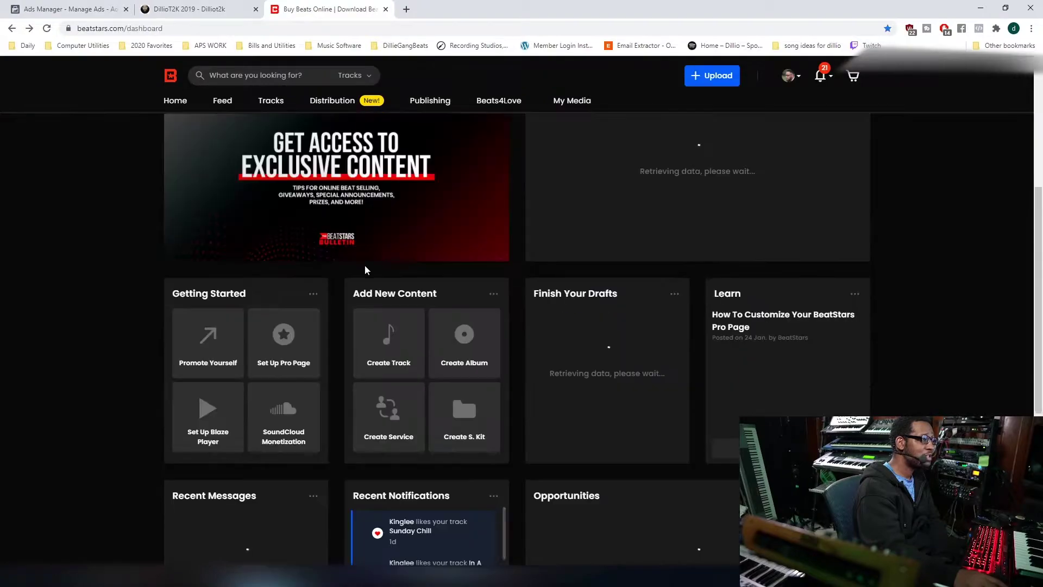
# Open the DillieGangBeats Blaze player's edit page and scroll to its player size fields
pyautogui.click(209, 419)
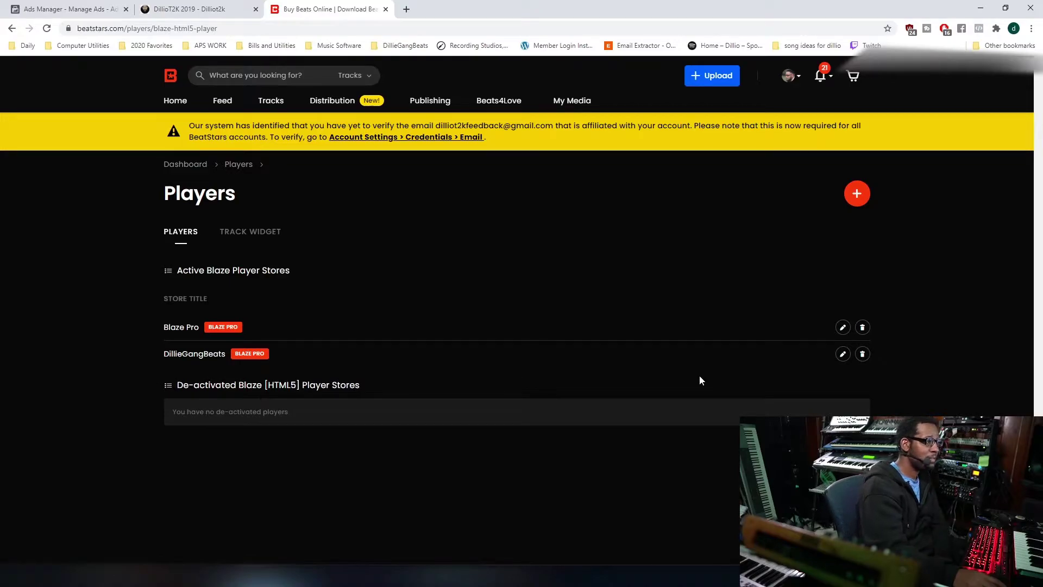
pyautogui.click(843, 354)
pyautogui.scroll(-3, 472, 240)
pyautogui.scroll(-10, 217, 342)
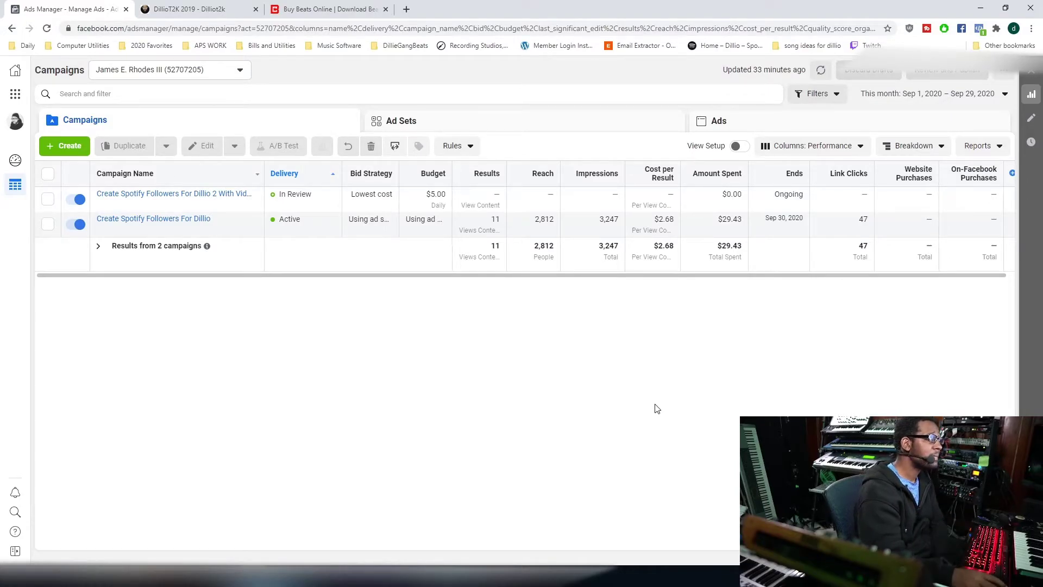
# Open Events Manager from Business Tools to view the RSOUND MUSIC PROMO pixel overview
pyautogui.click(15, 94)
pyautogui.click(145, 132)
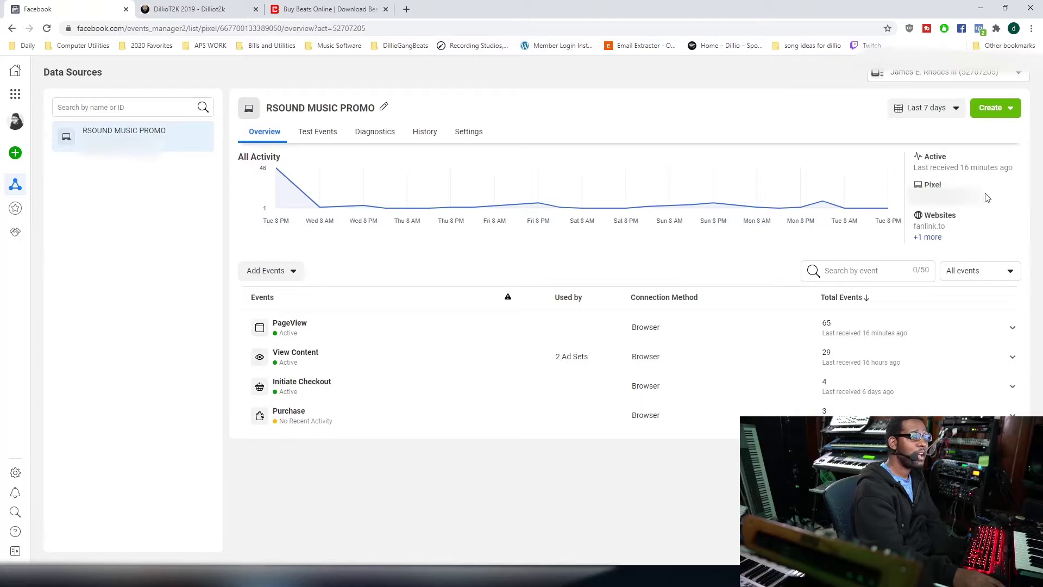
# Compare the Events Manager pixel ID with BeatStars' Facebook Pixel ID field, then show the dilliot2k.com store
pyautogui.doubleClick(950, 203)
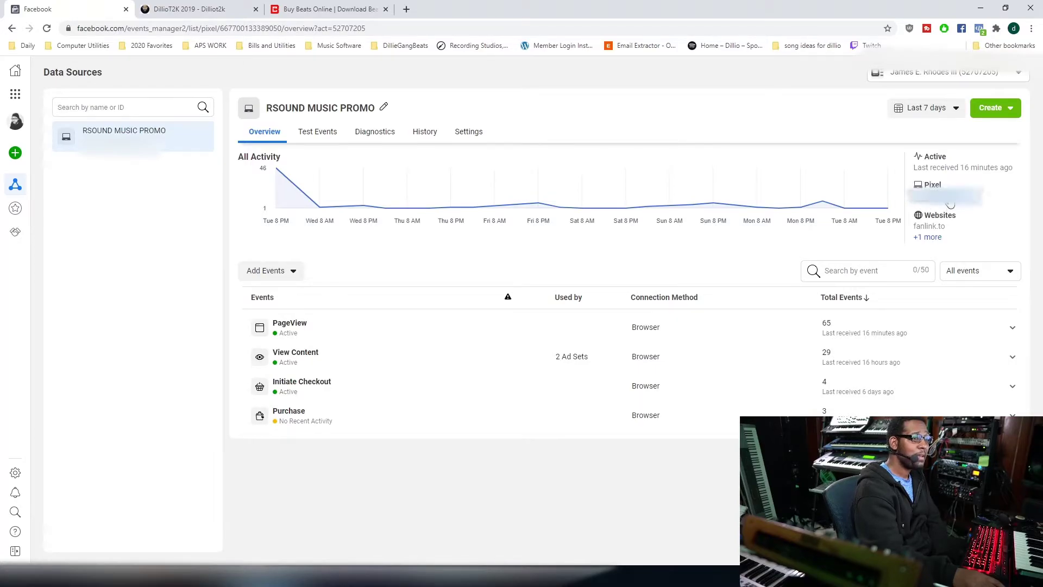
pyautogui.click(324, 11)
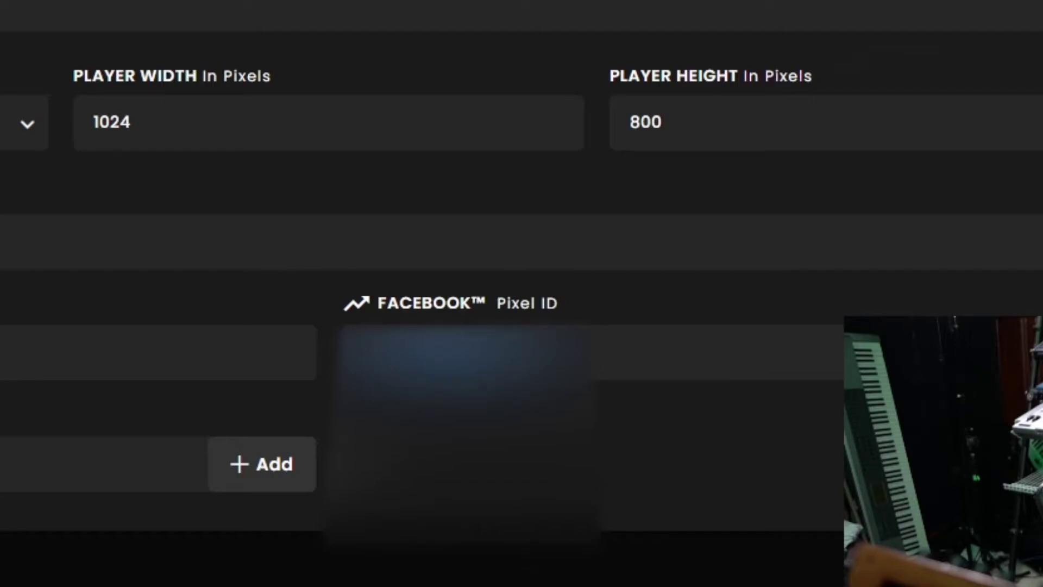
pyautogui.click(108, 8)
pyautogui.click(163, 9)
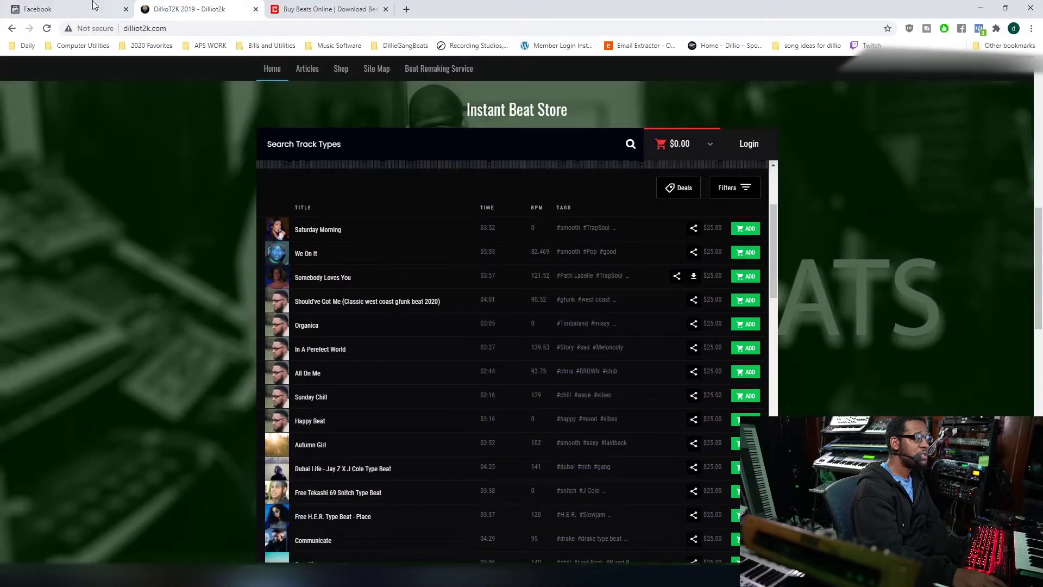
# Browse the Instant Beat Store tracks and confirm in Pixel Helper that PageView and ViewContent fire
pyautogui.click(125, 8)
pyautogui.click(163, 8)
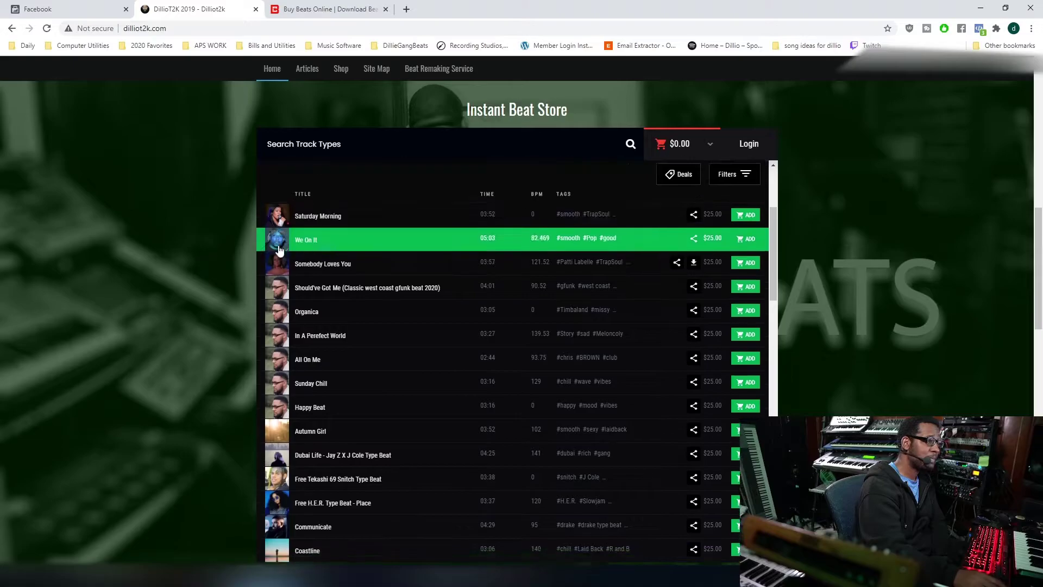
pyautogui.scroll(5, 201, 272)
pyautogui.scroll(-5, 207, 296)
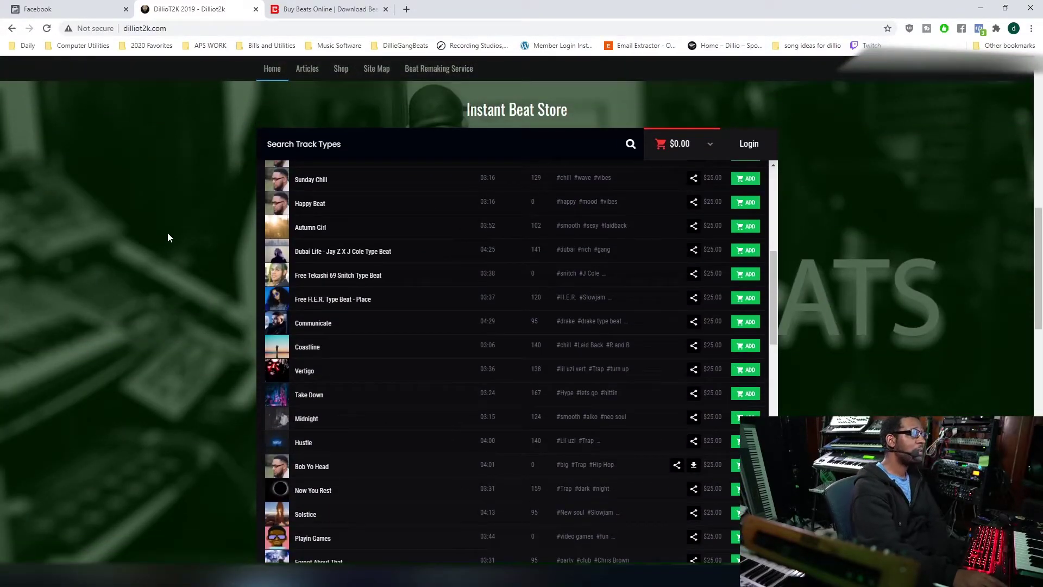
pyautogui.scroll(-3, 198, 205)
pyautogui.scroll(5, 199, 210)
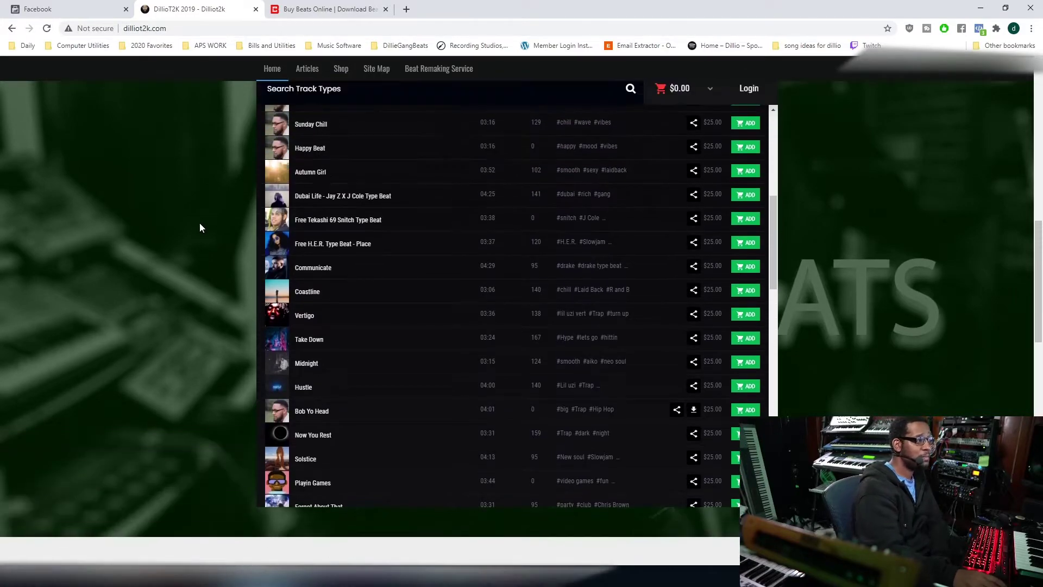
pyautogui.scroll(-2, 141, 288)
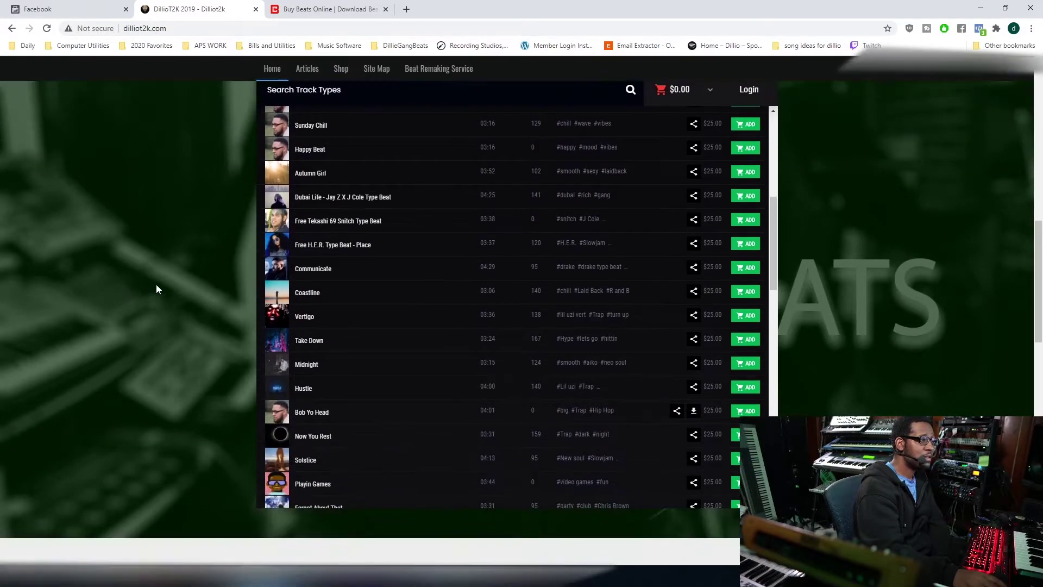
pyautogui.scroll(1, 228, 255)
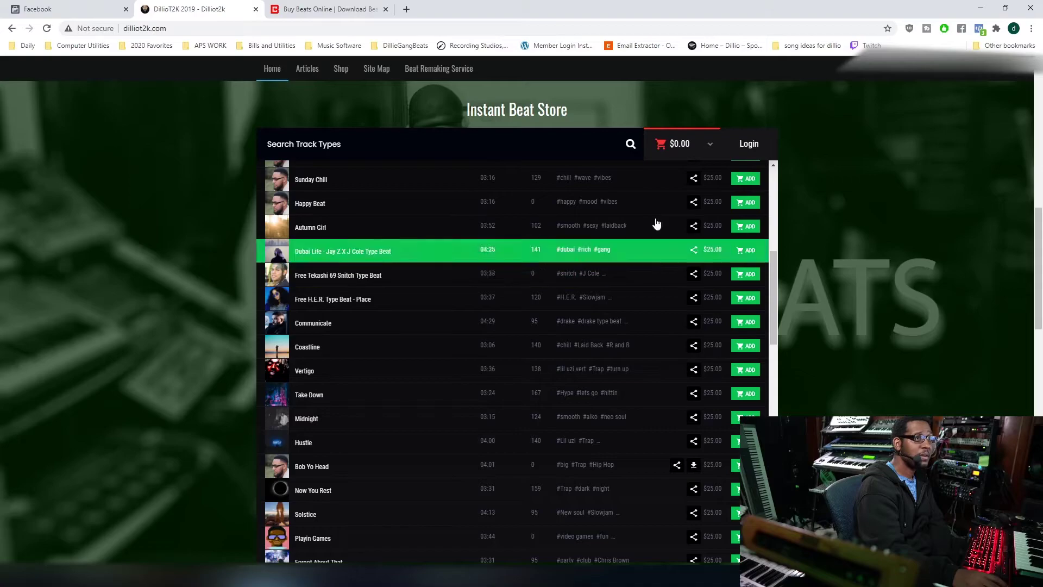
pyautogui.click(980, 30)
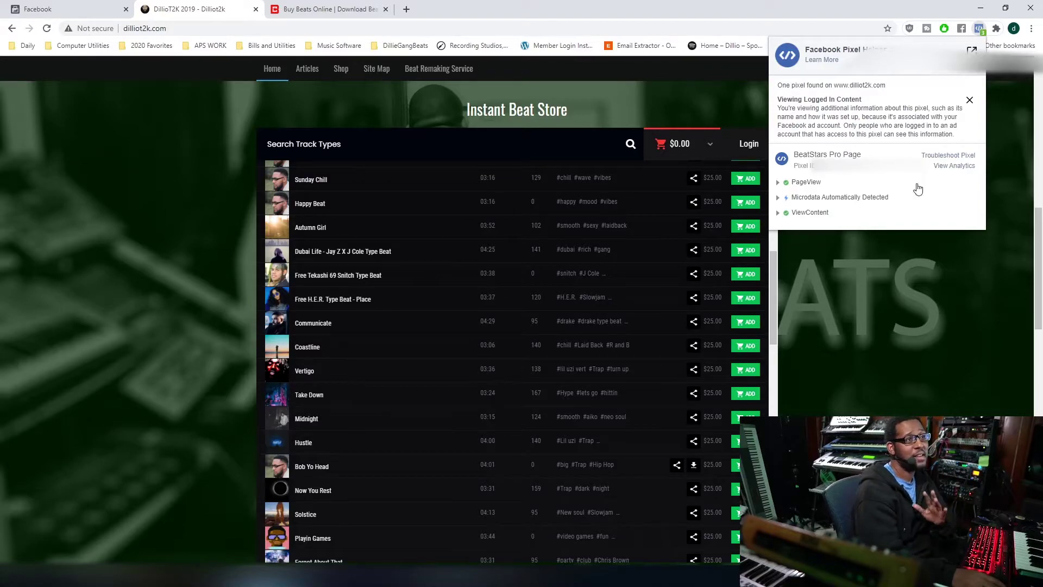
# Dismiss the logged-in notice to read the Pro Page pixel ID, then close Pixel Helper
pyautogui.click(970, 101)
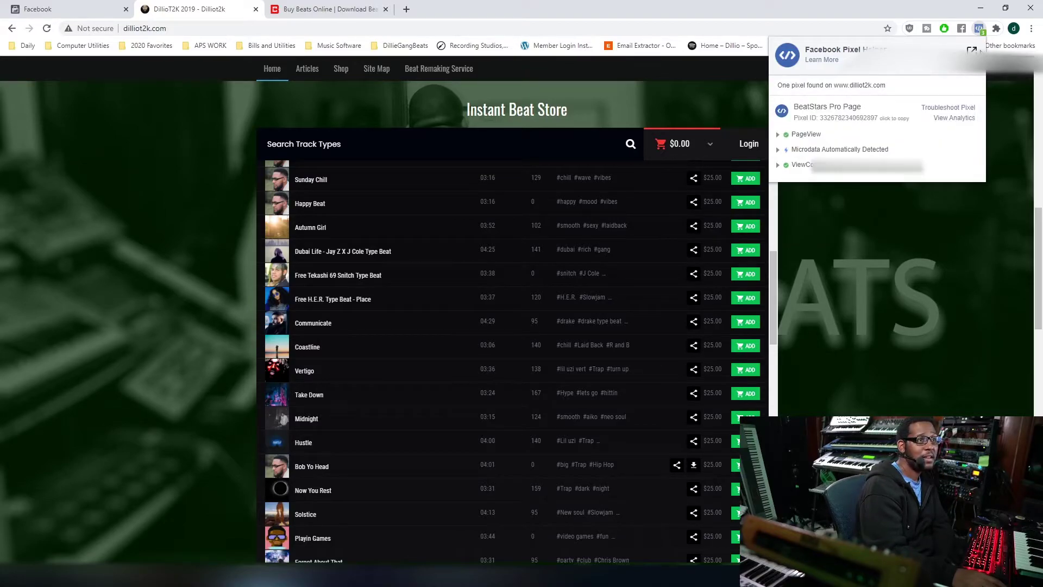
pyautogui.click(981, 31)
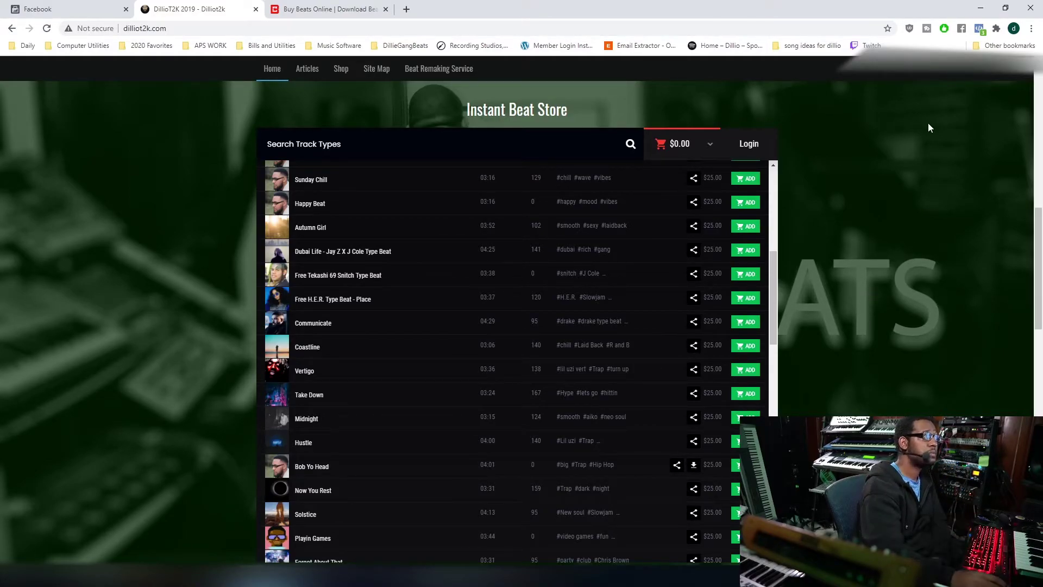
# Back on the RSOUND MUSIC PROMO overview in Events Manager, copy its Pixel ID to the clipboard
pyautogui.click(87, 12)
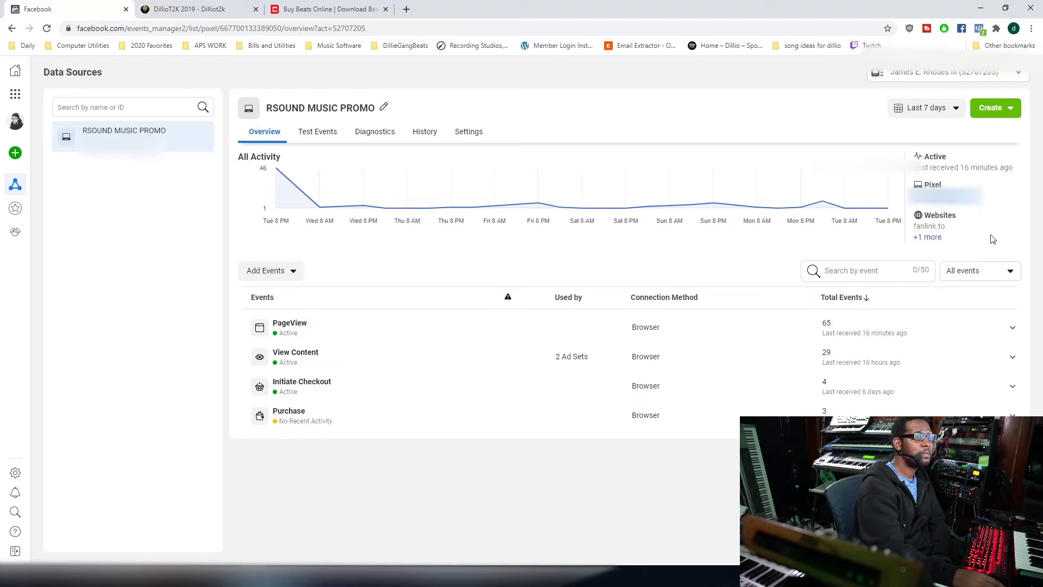
pyautogui.click(315, 135)
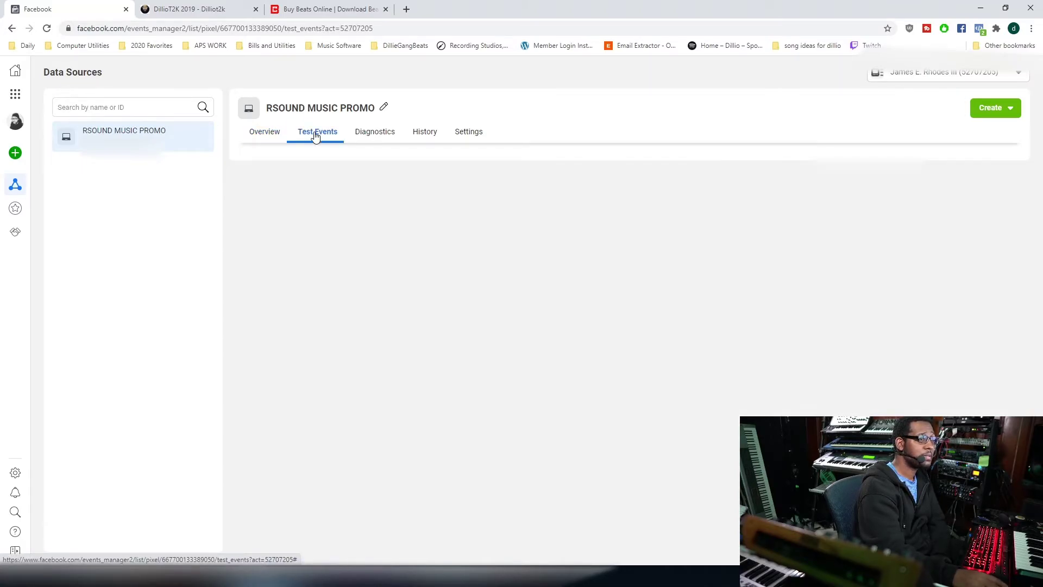
pyautogui.click(262, 135)
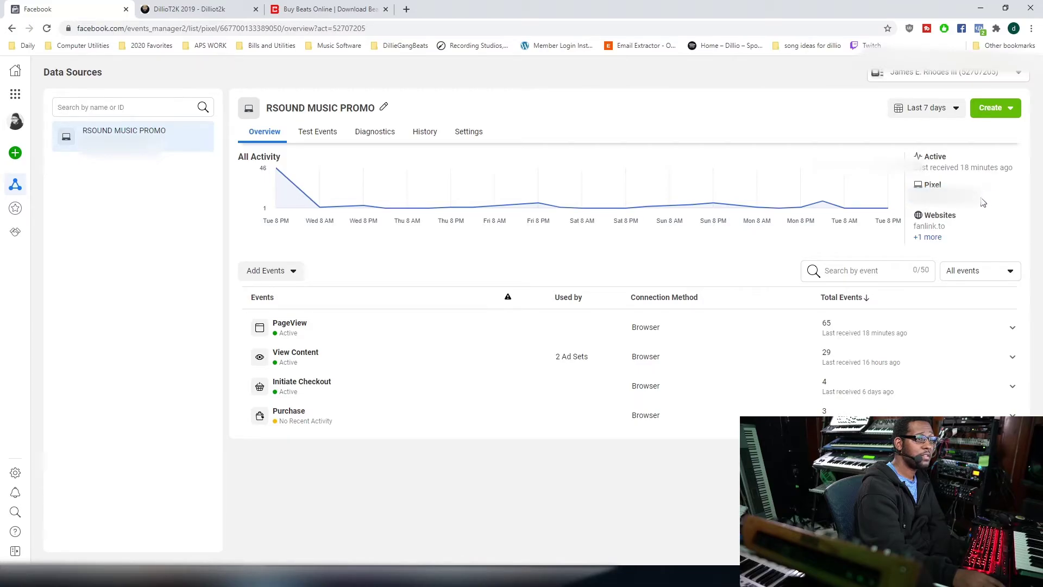
pyautogui.doubleClick(919, 203)
pyautogui.rightClick(919, 203)
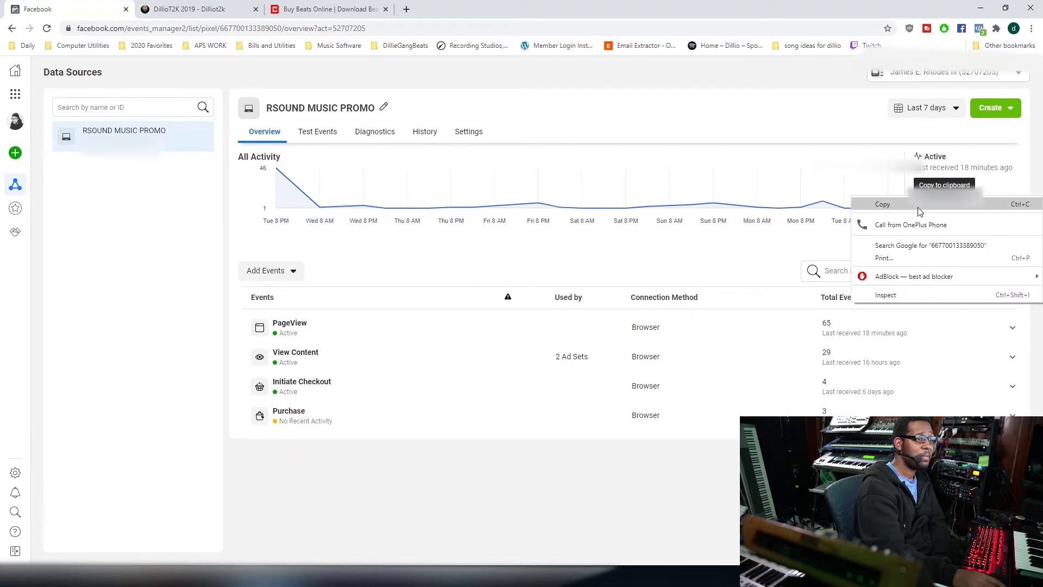
pyautogui.click(891, 209)
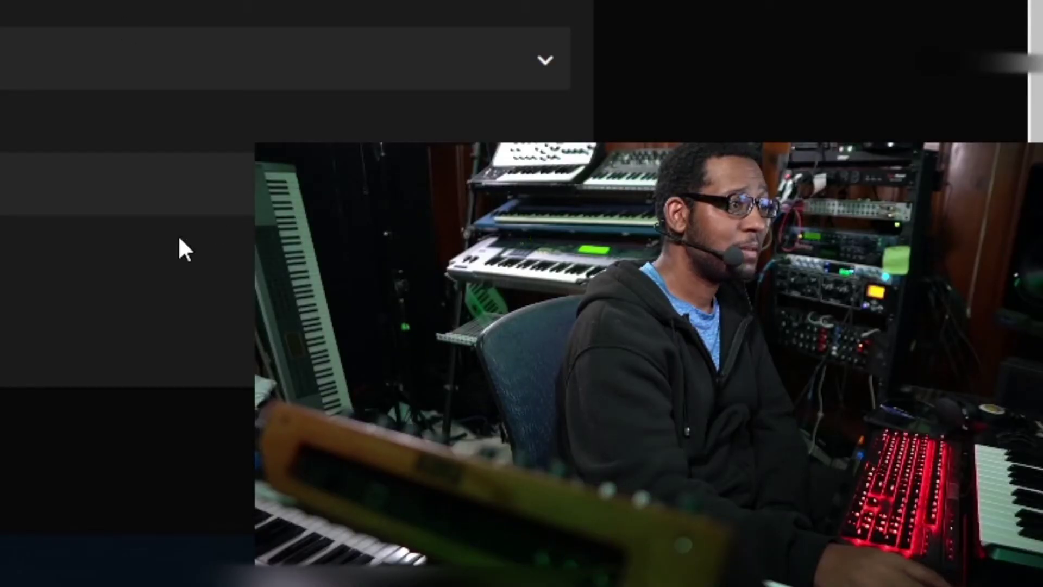